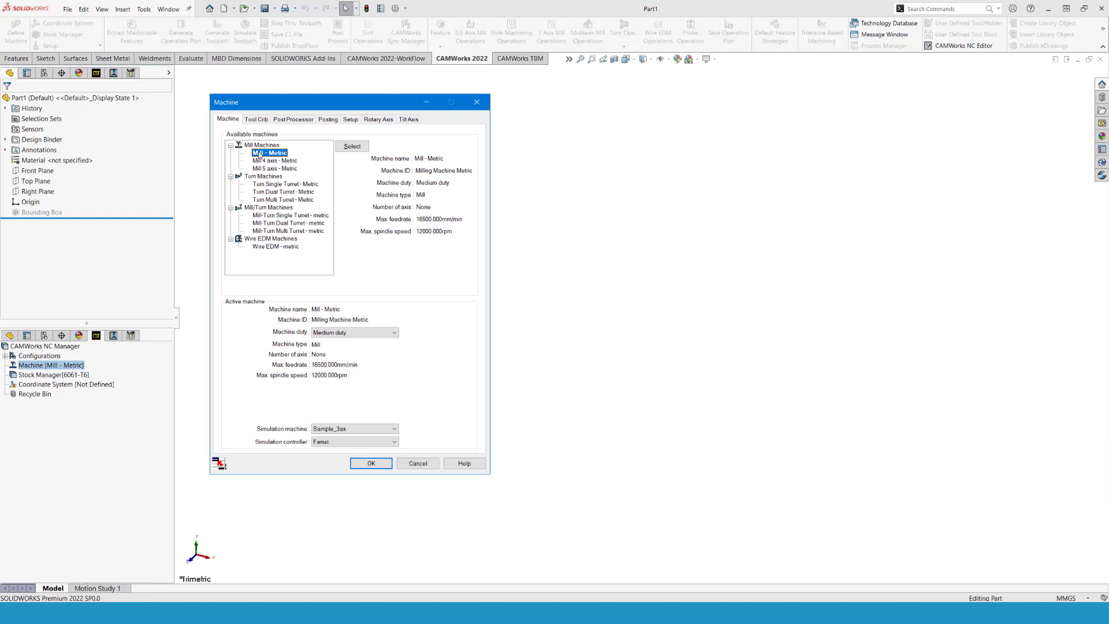
- Choose Tool Crib 2 (Metric) and the M3AXIS-TUTORIAL post processor for the Mill - Metric machine
left_click(261, 122)
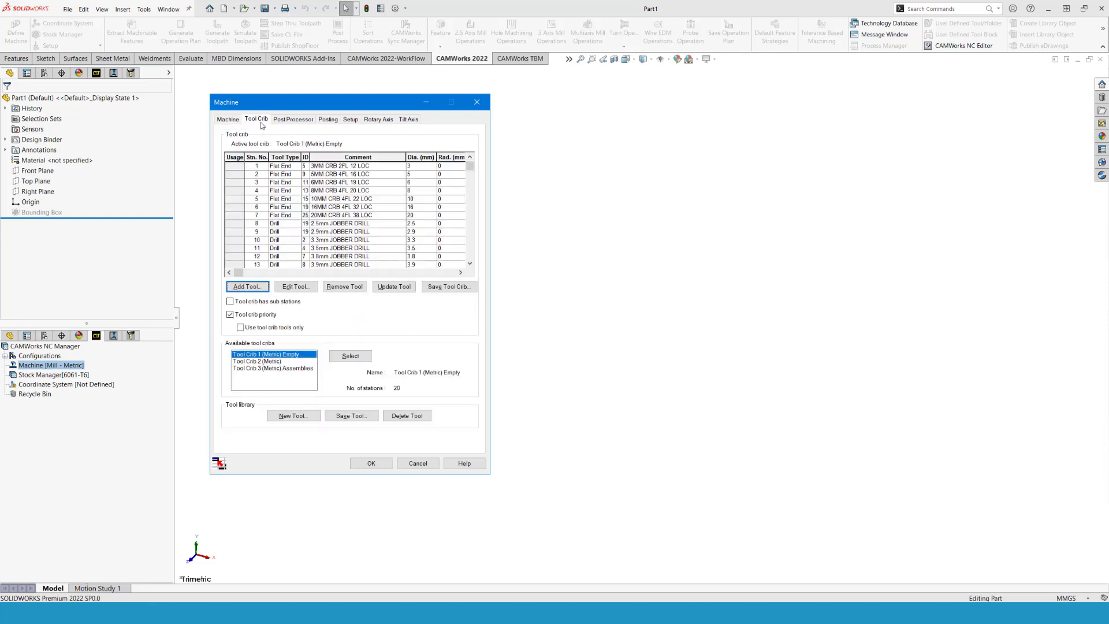
left_click(281, 361)
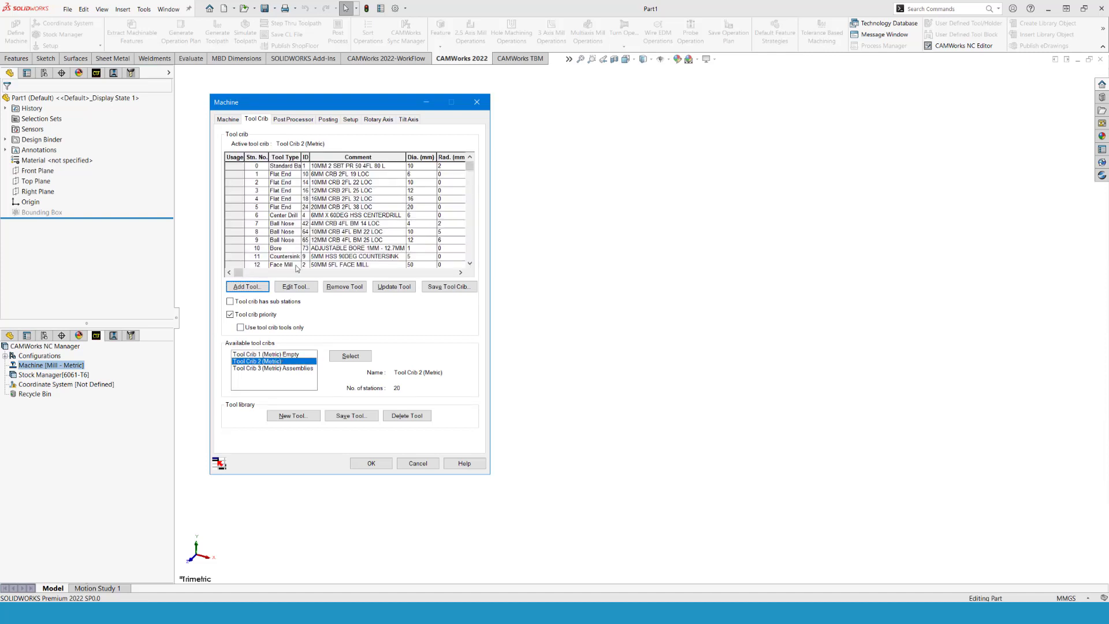
left_click(294, 119)
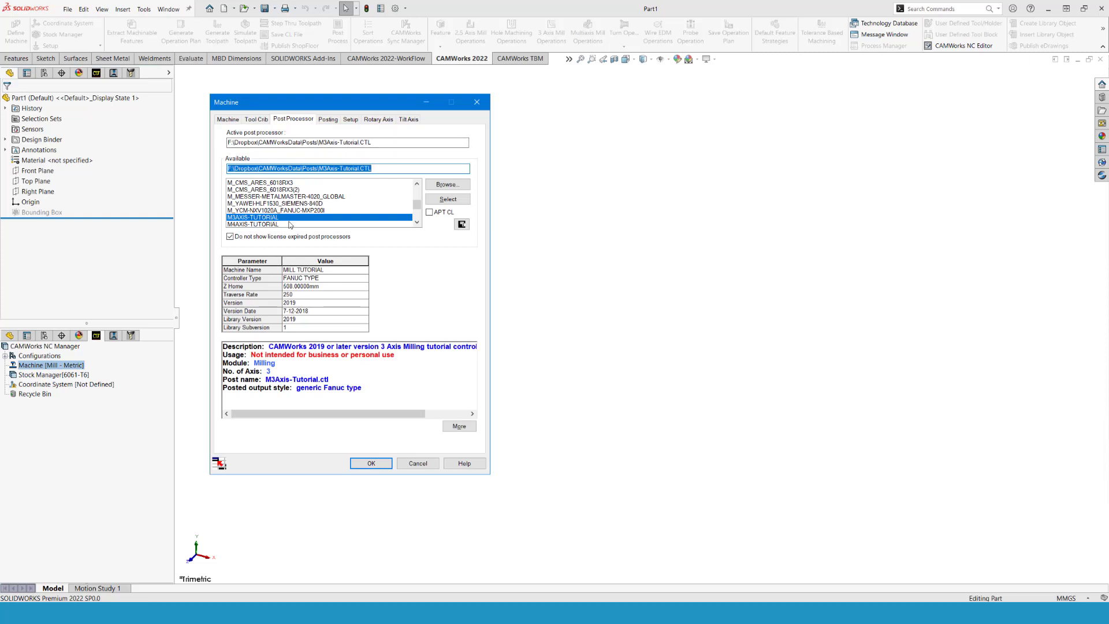
left_click(448, 199)
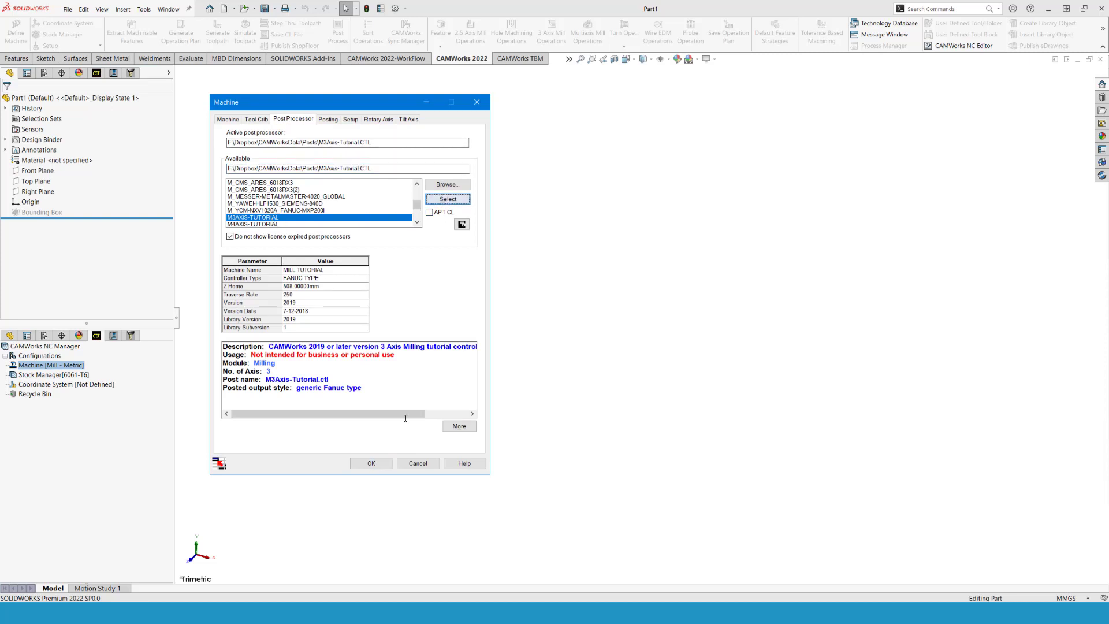
left_click(372, 464)
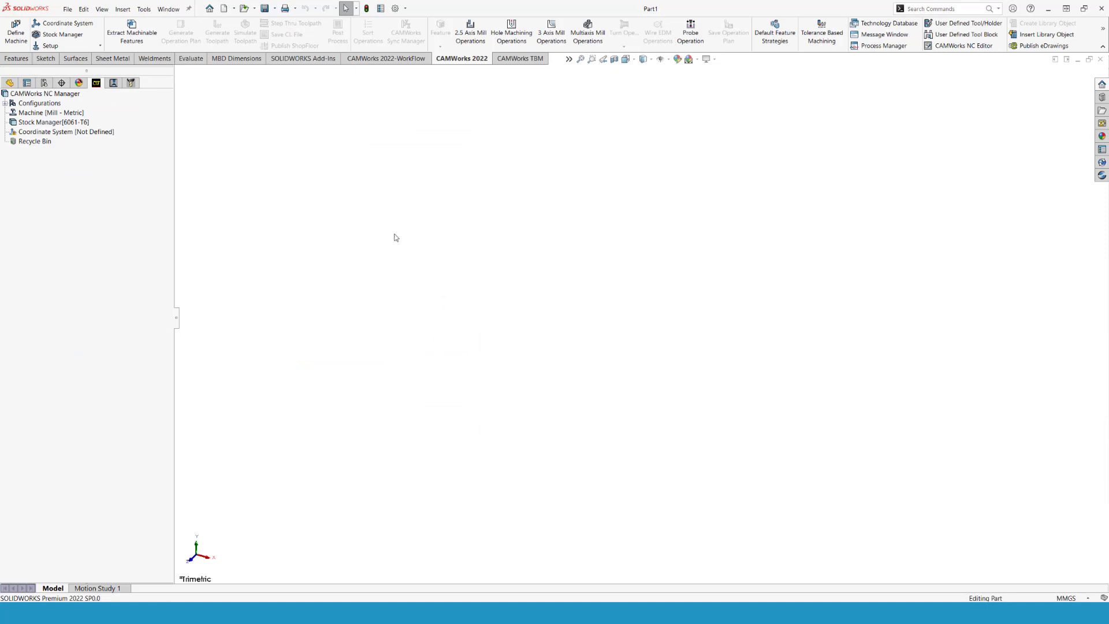
- Save the empty part with its machine definition as a part template named 3Ax_Default
left_click(275, 13)
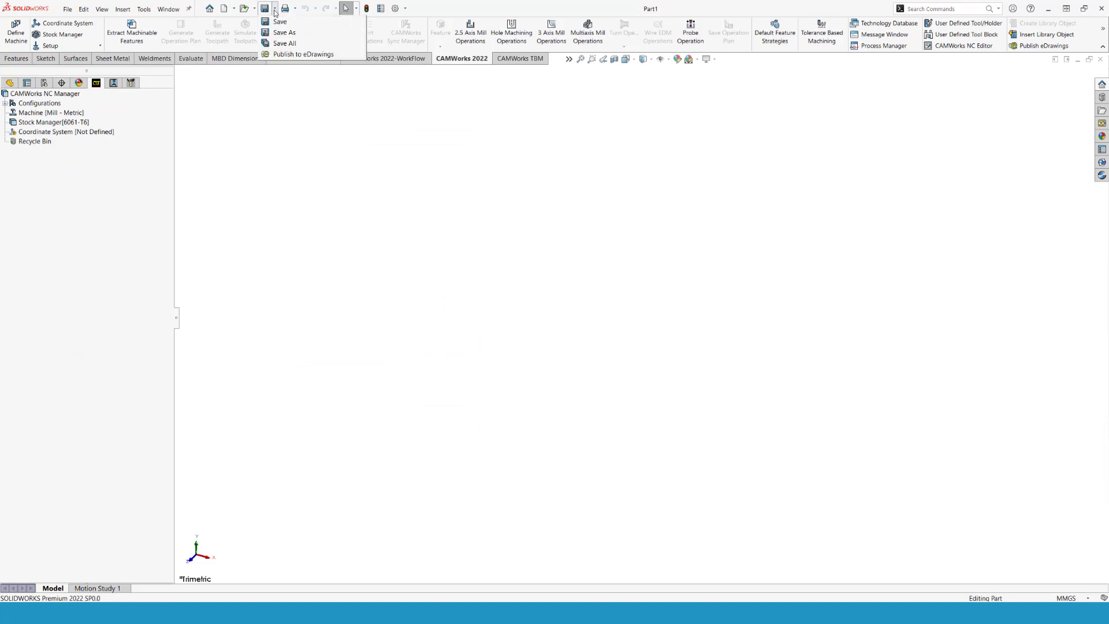
left_click(281, 37)
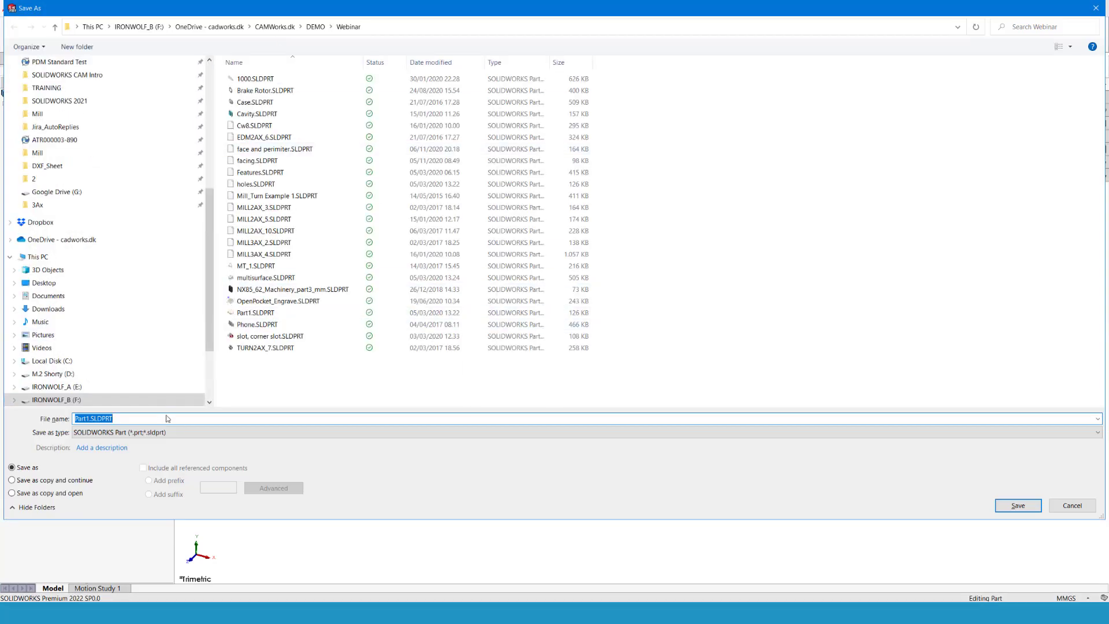
left_click(139, 432)
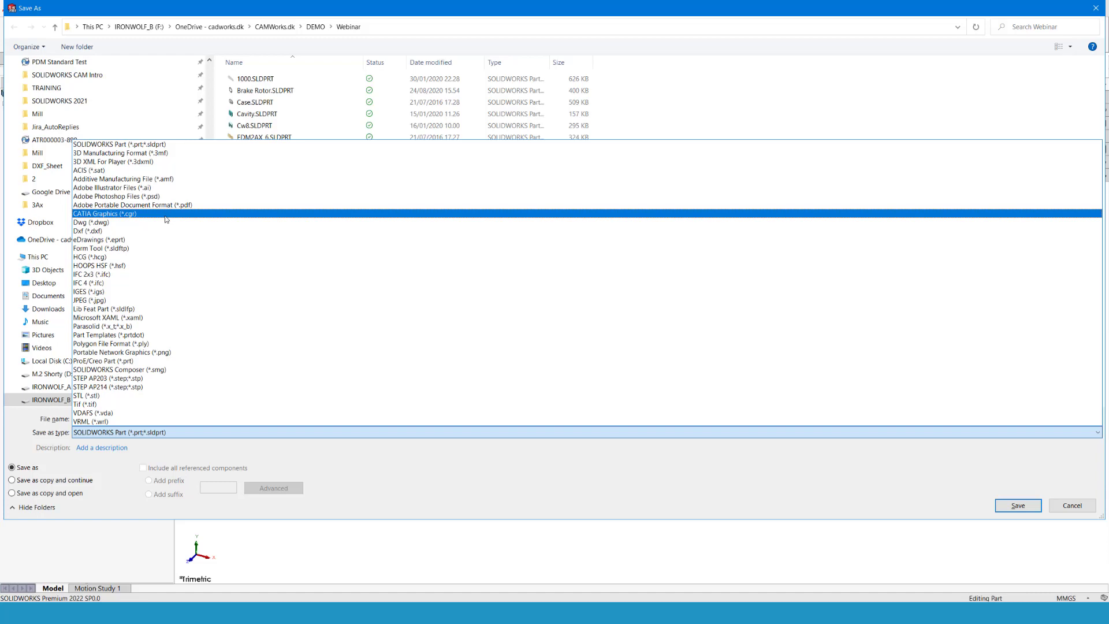
left_click(139, 335)
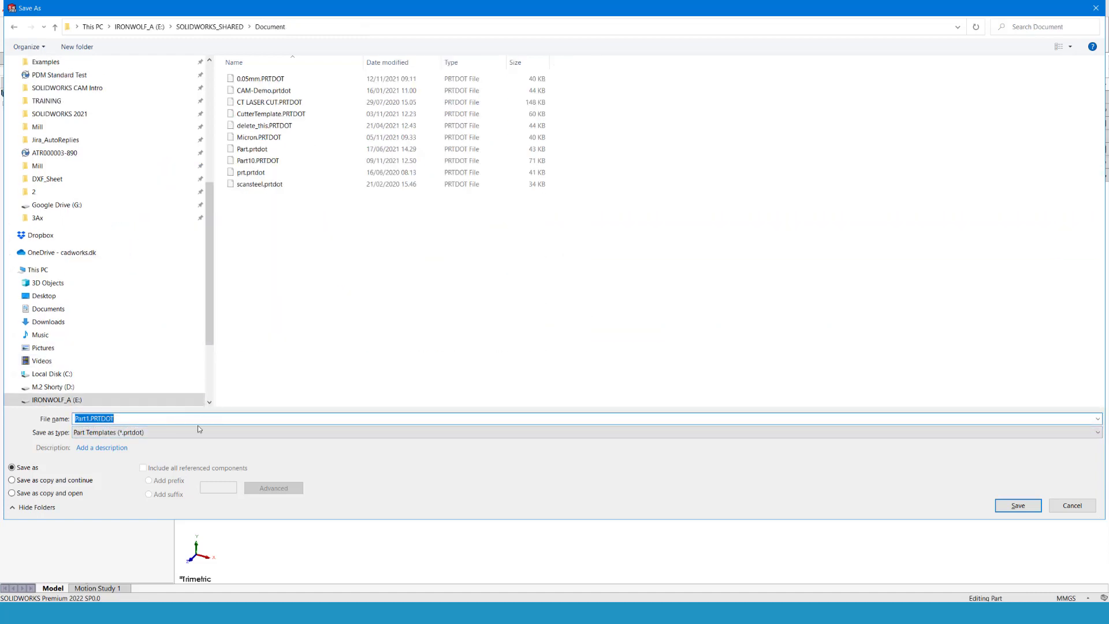
type("3Ax_Default")
left_click(1005, 505)
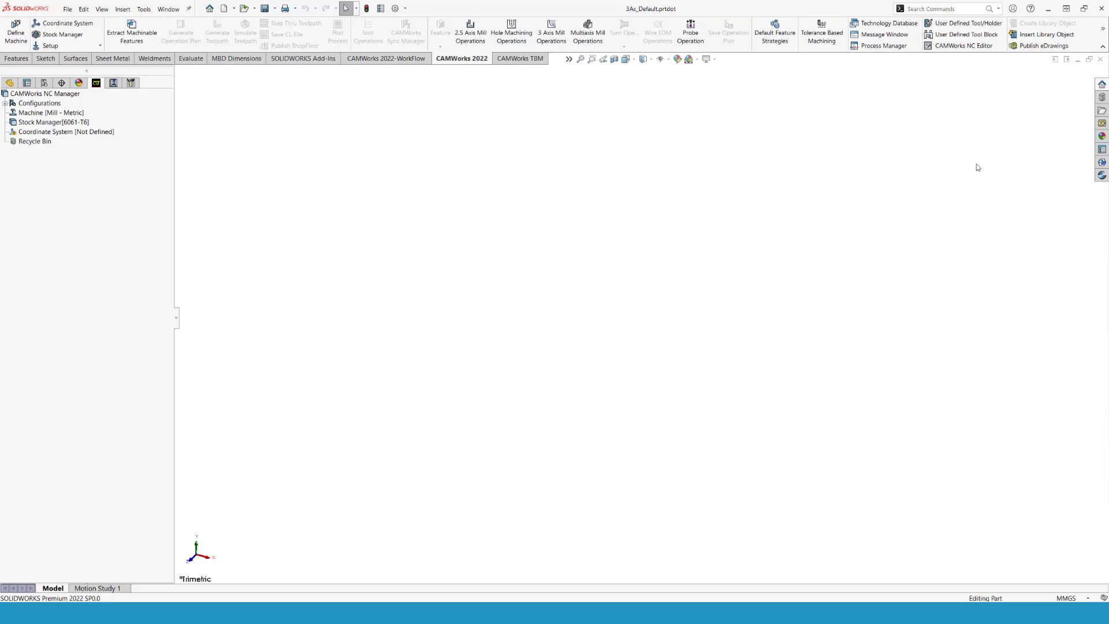
- Close the template file and create a new part from the 3Ax_Default template
left_click(1100, 60)
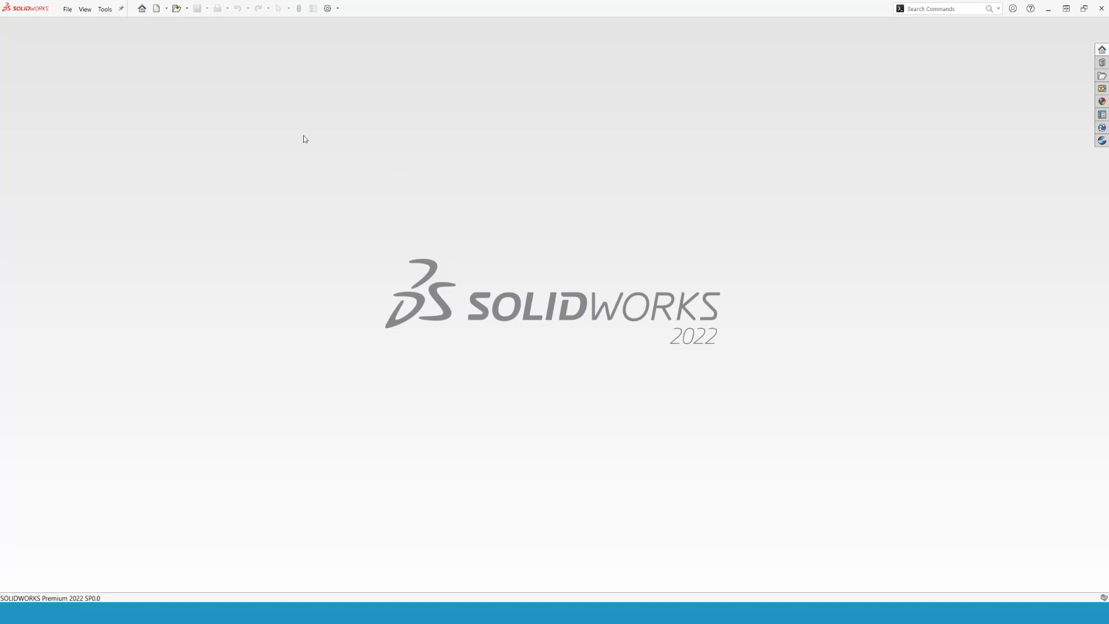
left_click(157, 10)
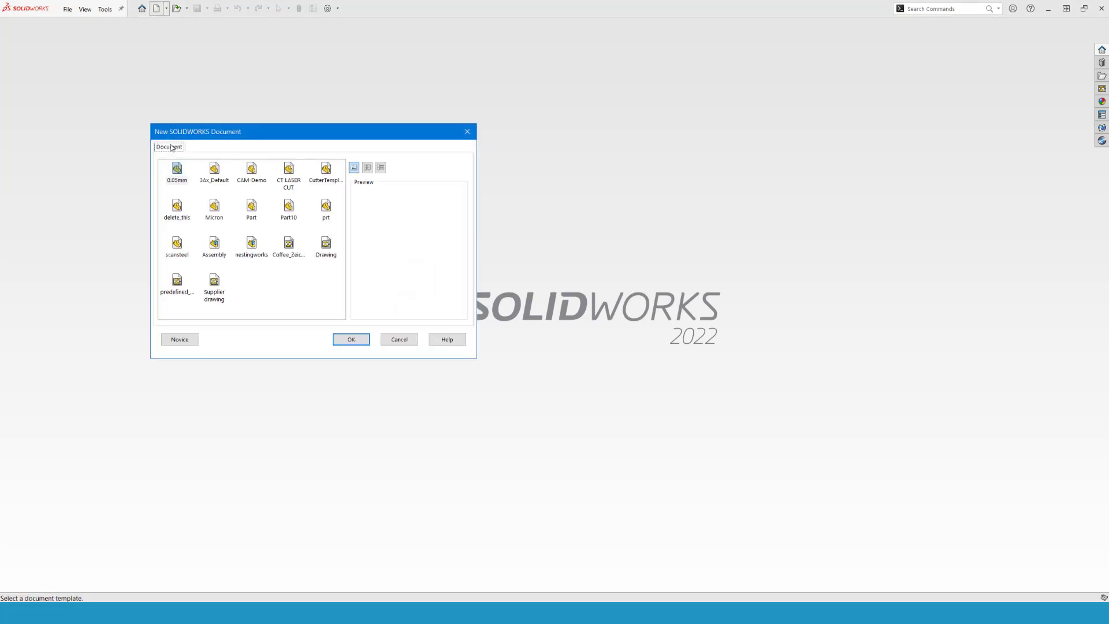
left_click(219, 181)
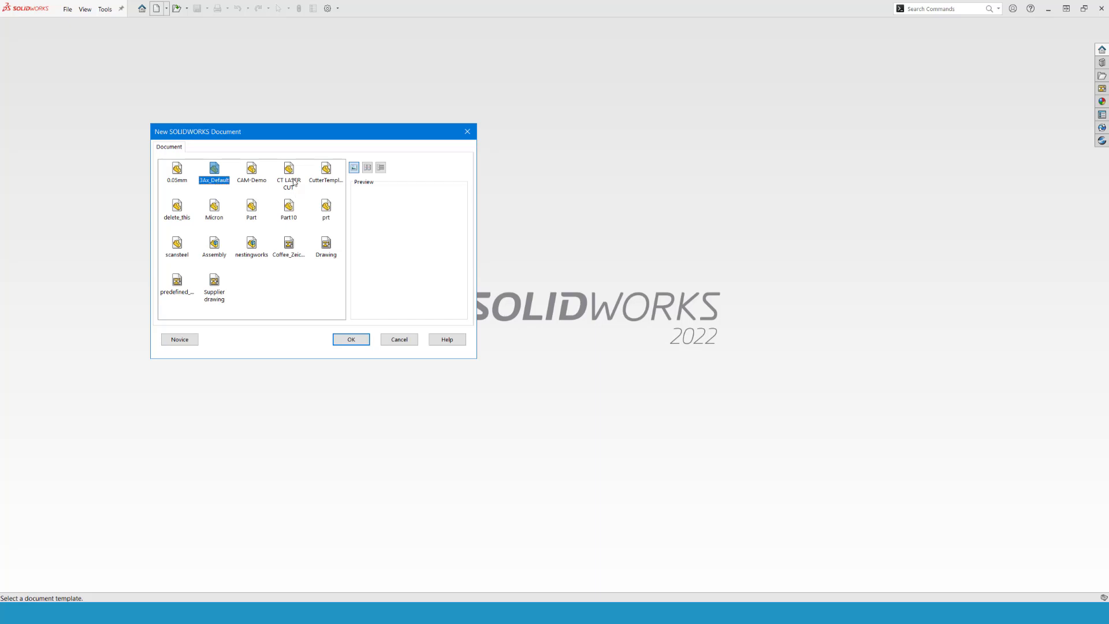
left_click(351, 339)
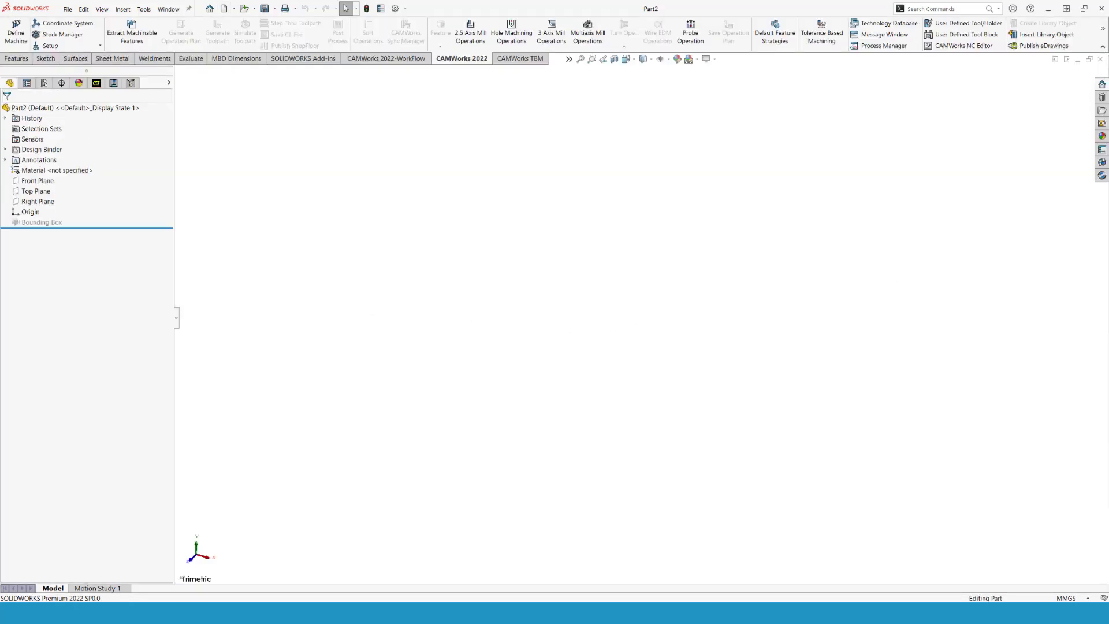
- Open P_01_01.SLDPRT read-only from the CAM folder in File Explorer, suppressing future write-access prompts and declining feature recognition
left_click_drag(1108, 76, 353, 53)
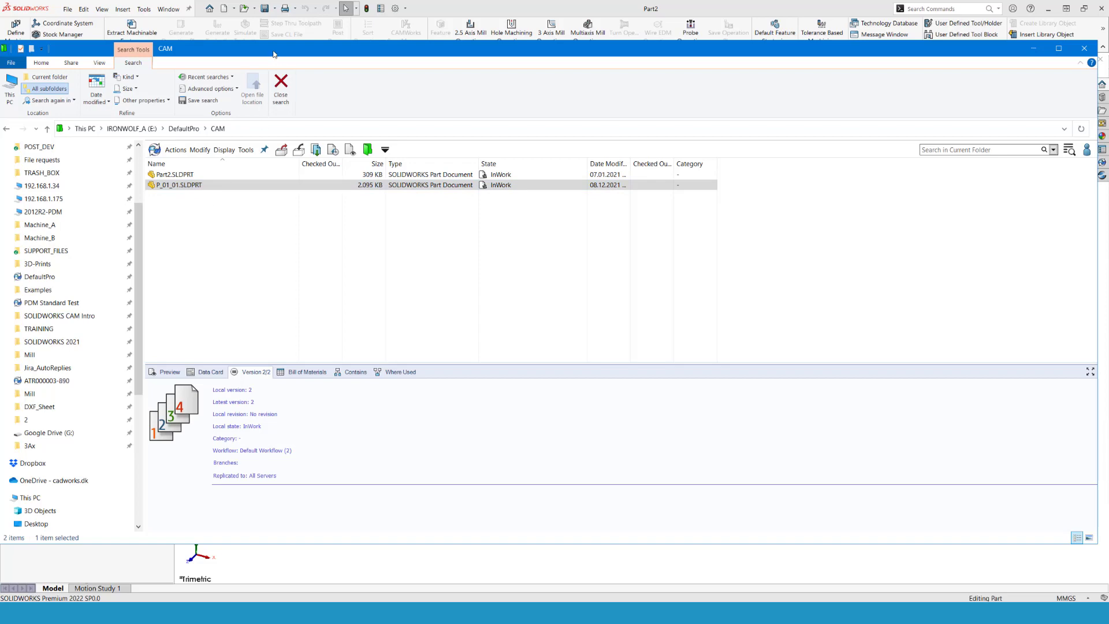
left_click_drag(276, 51, 803, 77)
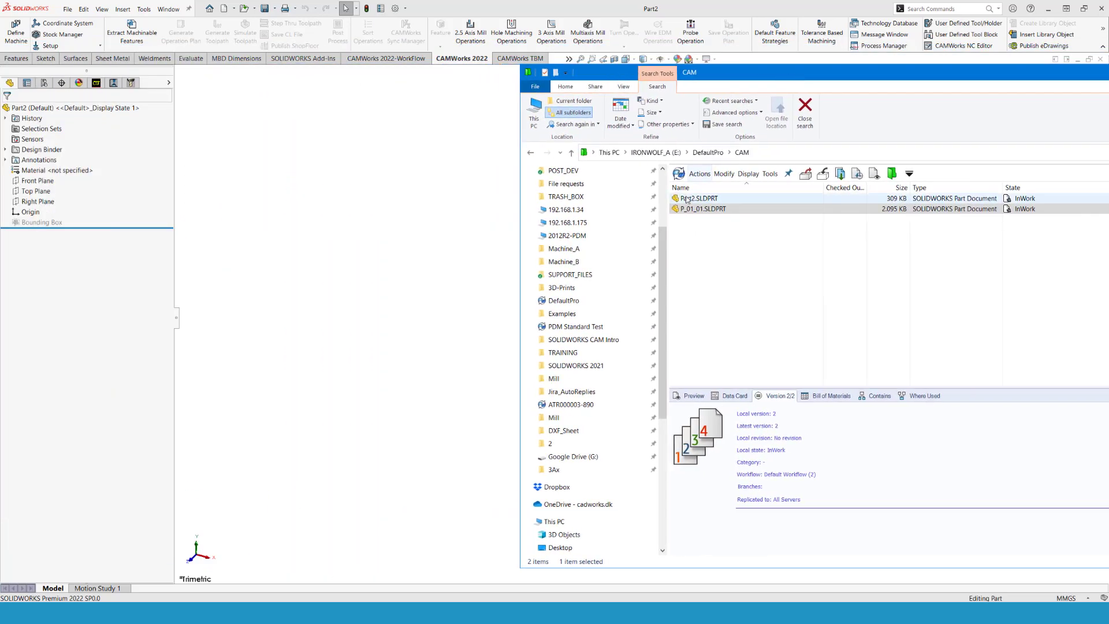
left_click_drag(680, 212, 463, 52)
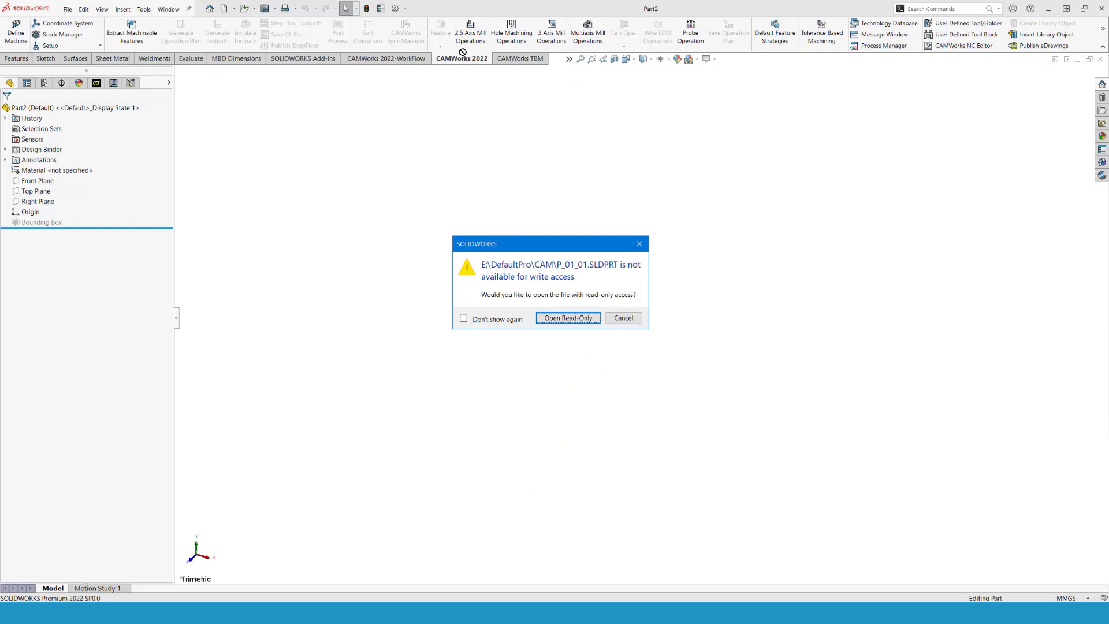
left_click(473, 321)
left_click(580, 320)
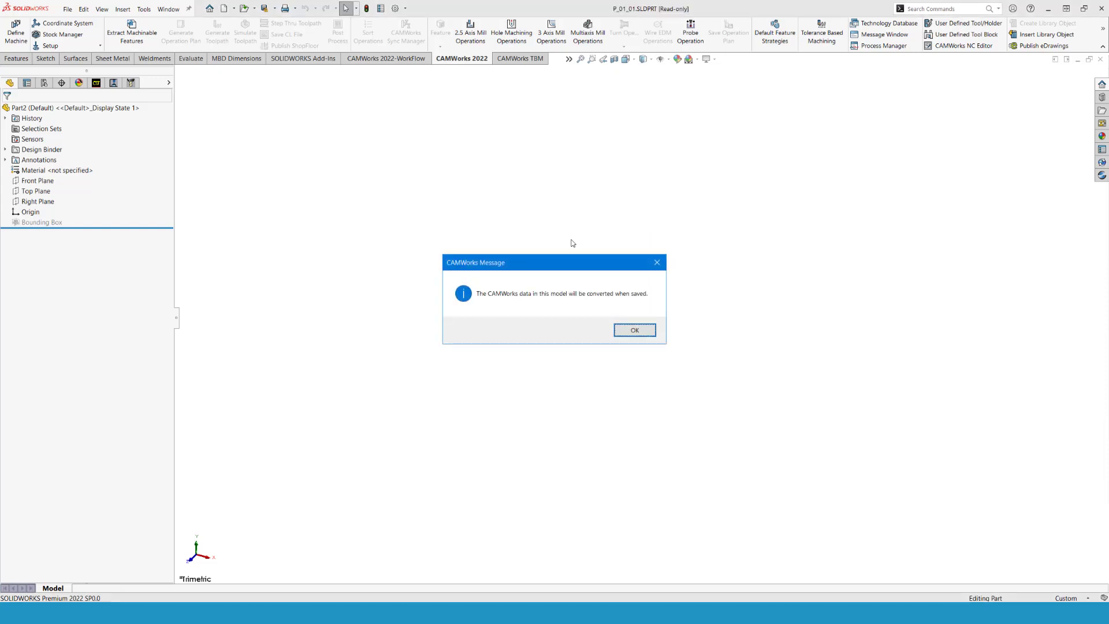
left_click(622, 333)
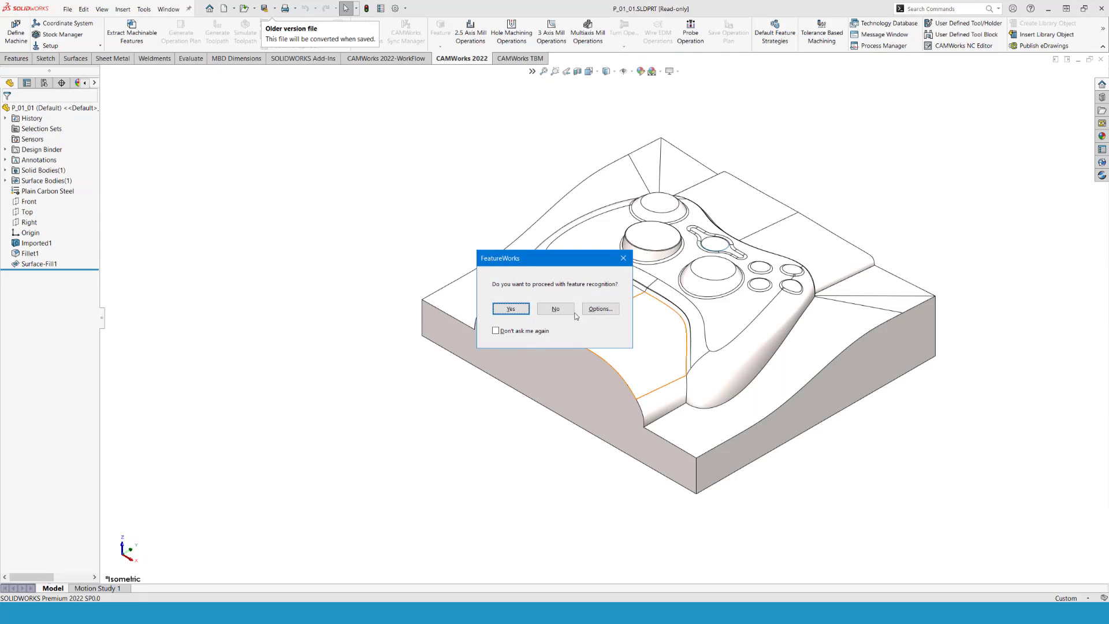
left_click(564, 312)
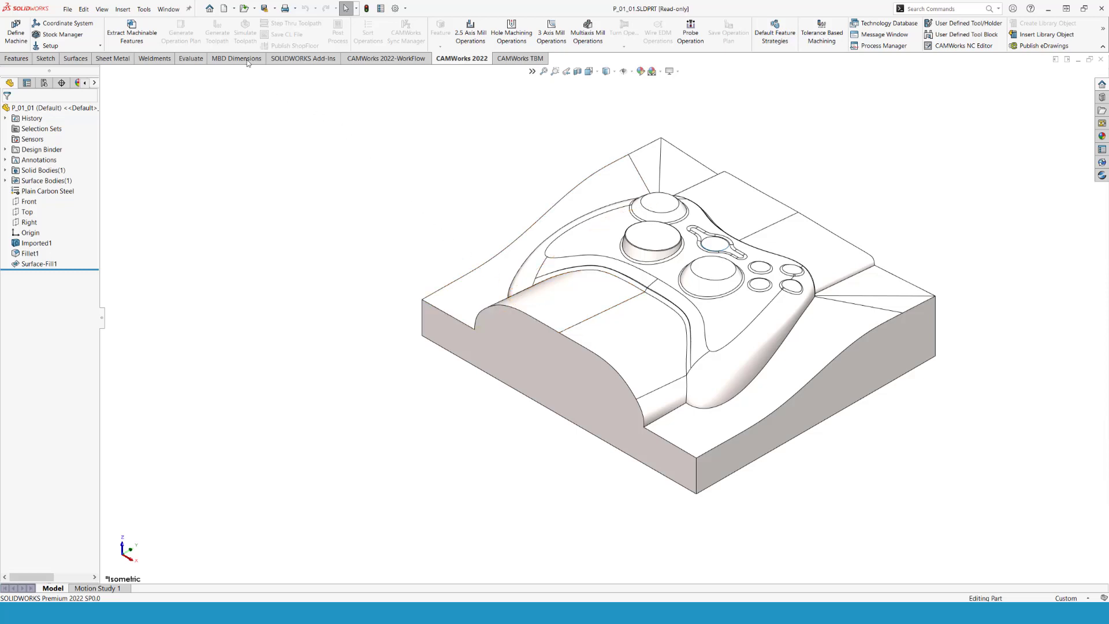
- Insert P_01_01 at the origin of Part2 using the base part's units, and set the document units to MMGS
left_click(171, 13)
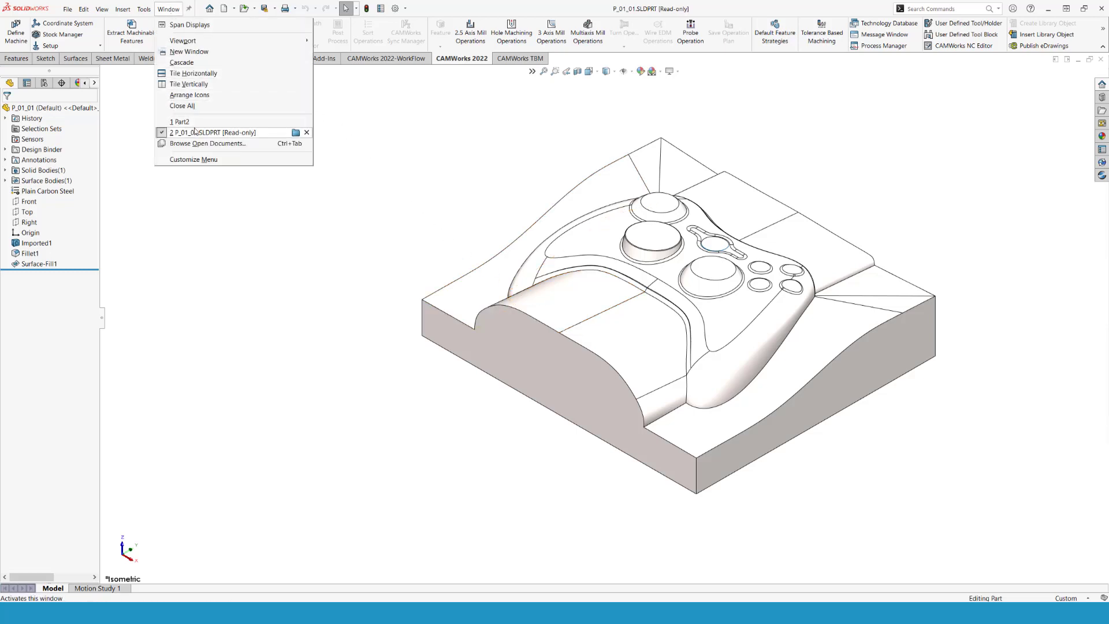
mouse_move(198, 134)
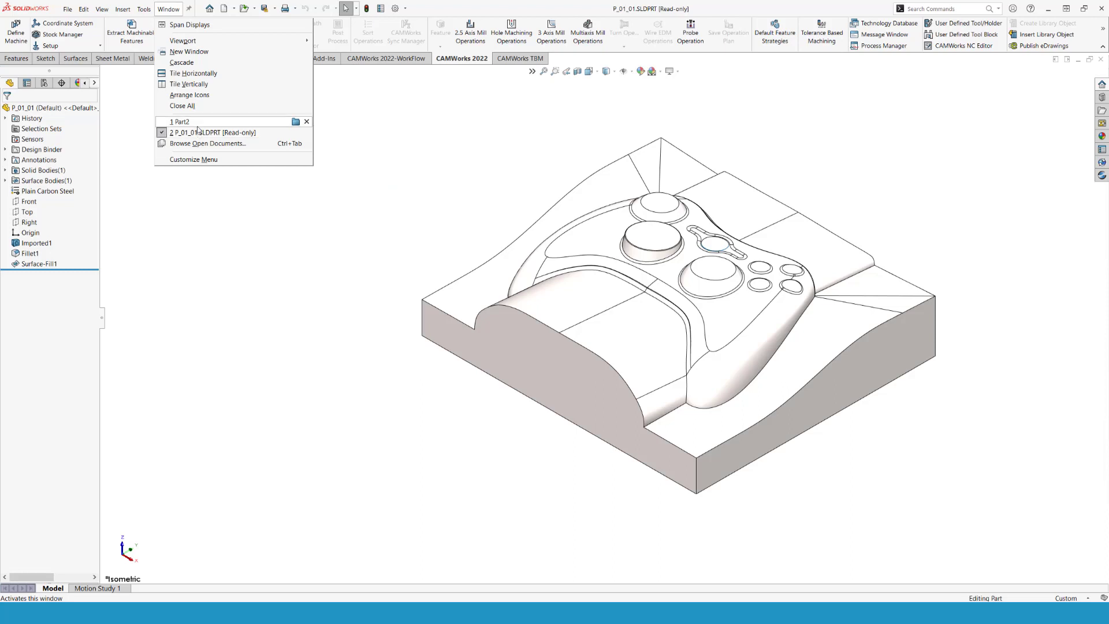
left_click(195, 123)
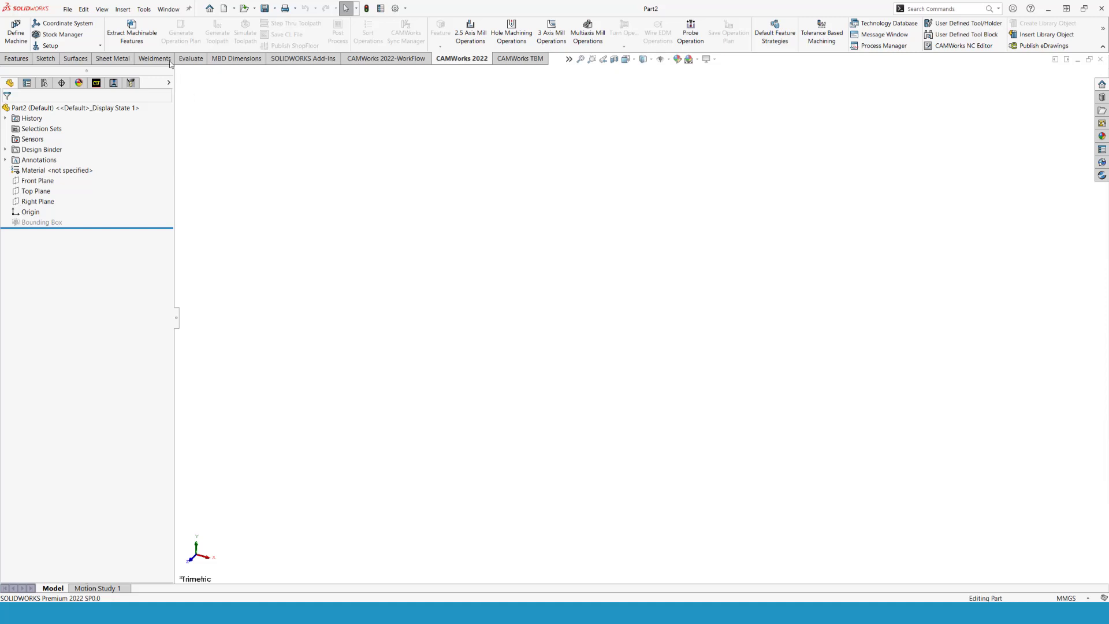
left_click(127, 9)
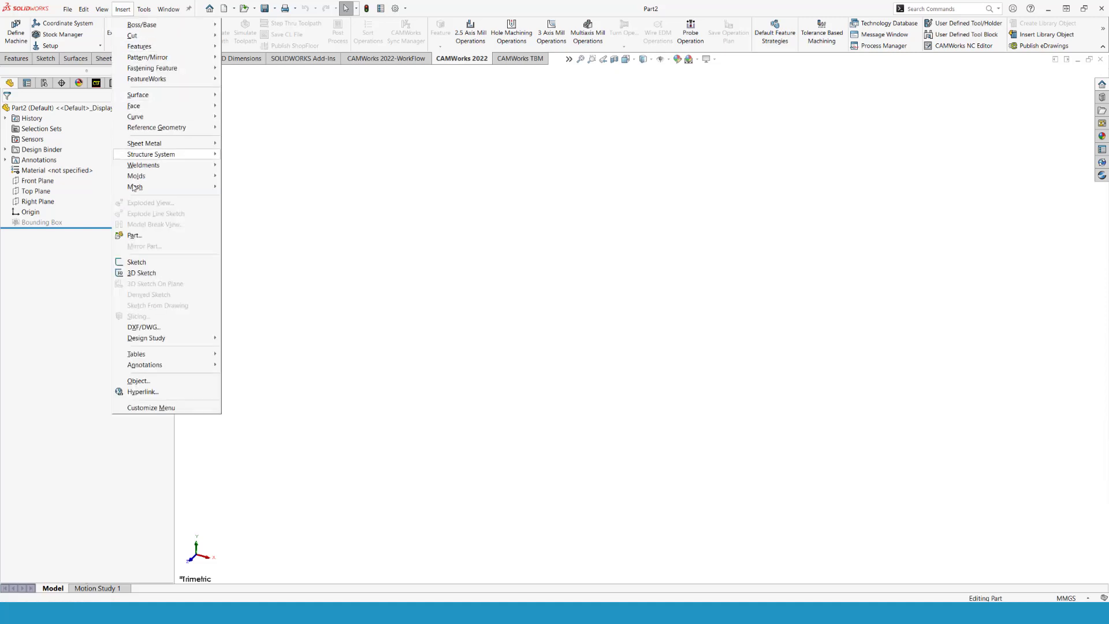
left_click(146, 236)
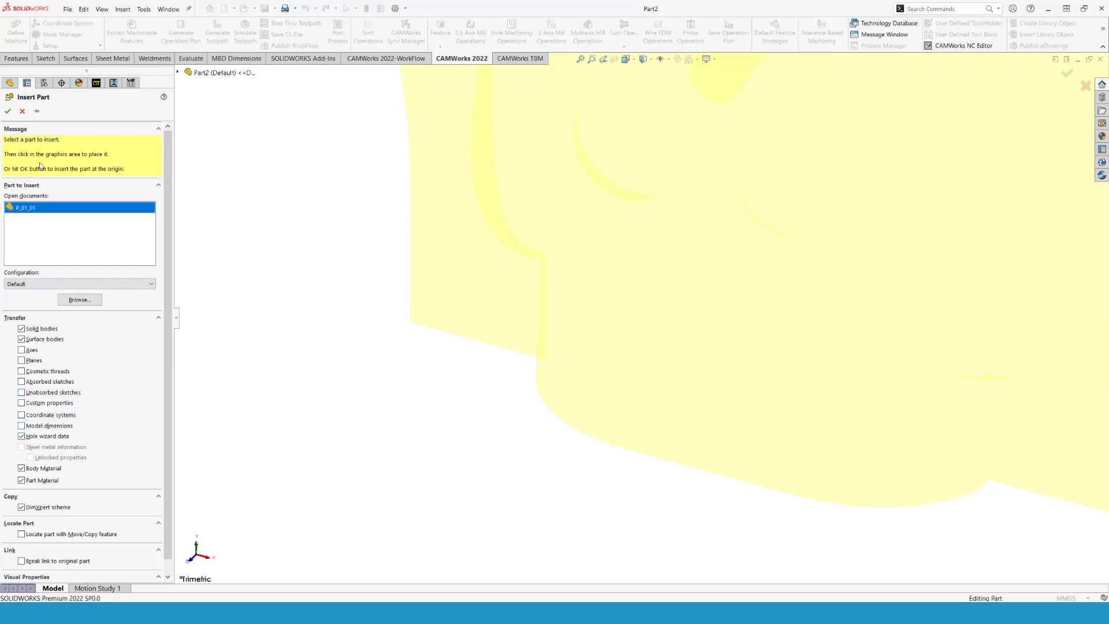
left_click(8, 112)
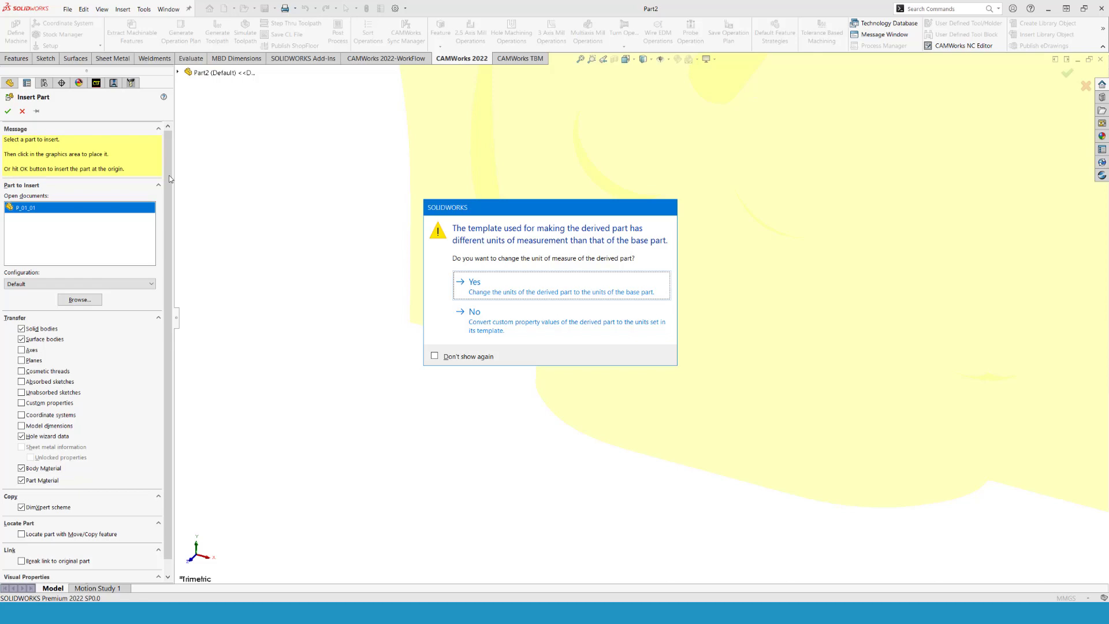
left_click(569, 289)
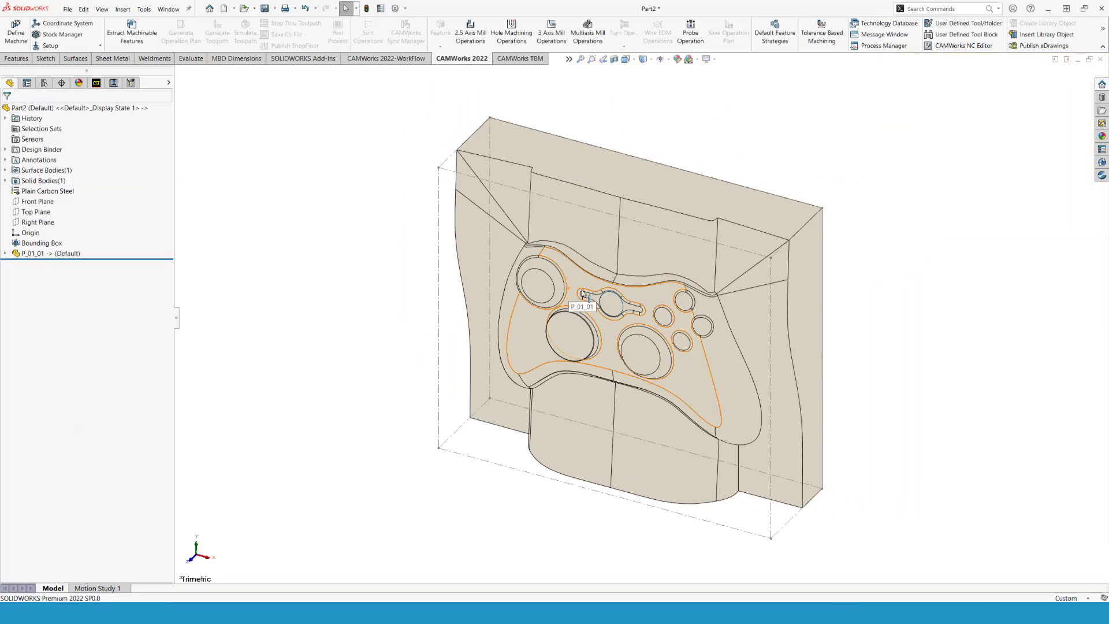
left_click(1072, 597)
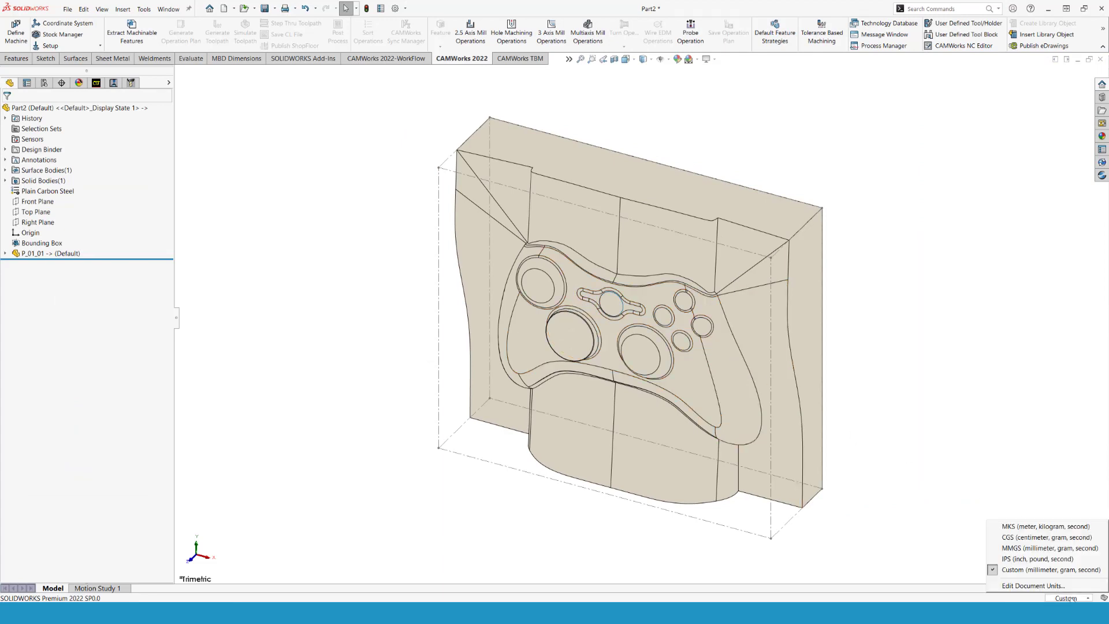
left_click(1050, 549)
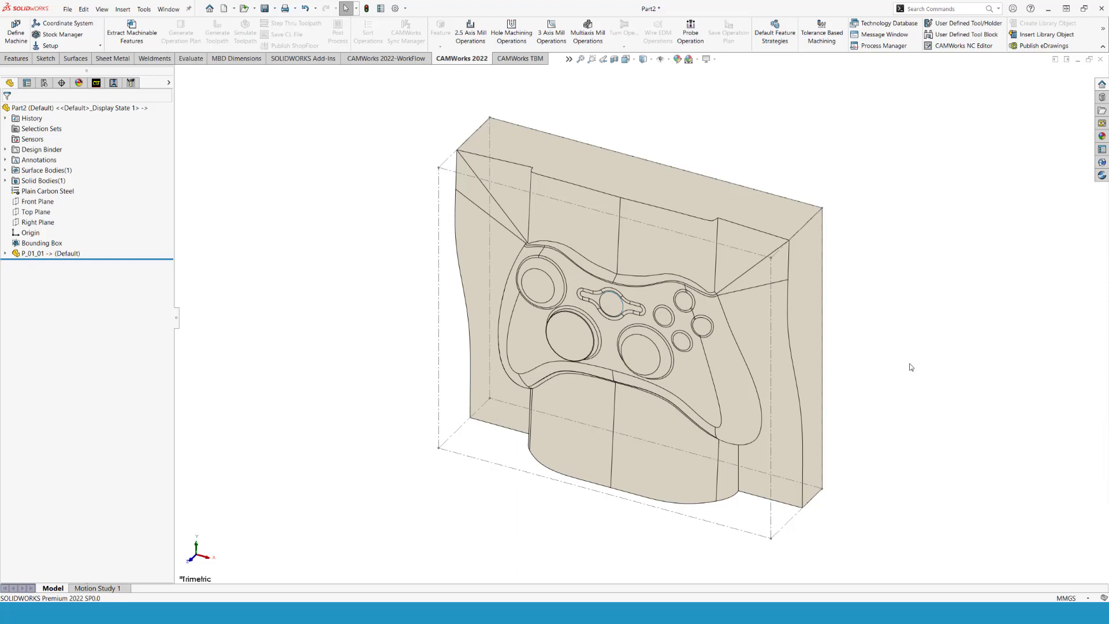
- Create a mill part setup from the Front Plane with reversed direction and a multi surface feature using the Area Clearance, Pattern Project strategy
middle_click_drag(850, 470, 817, 224)
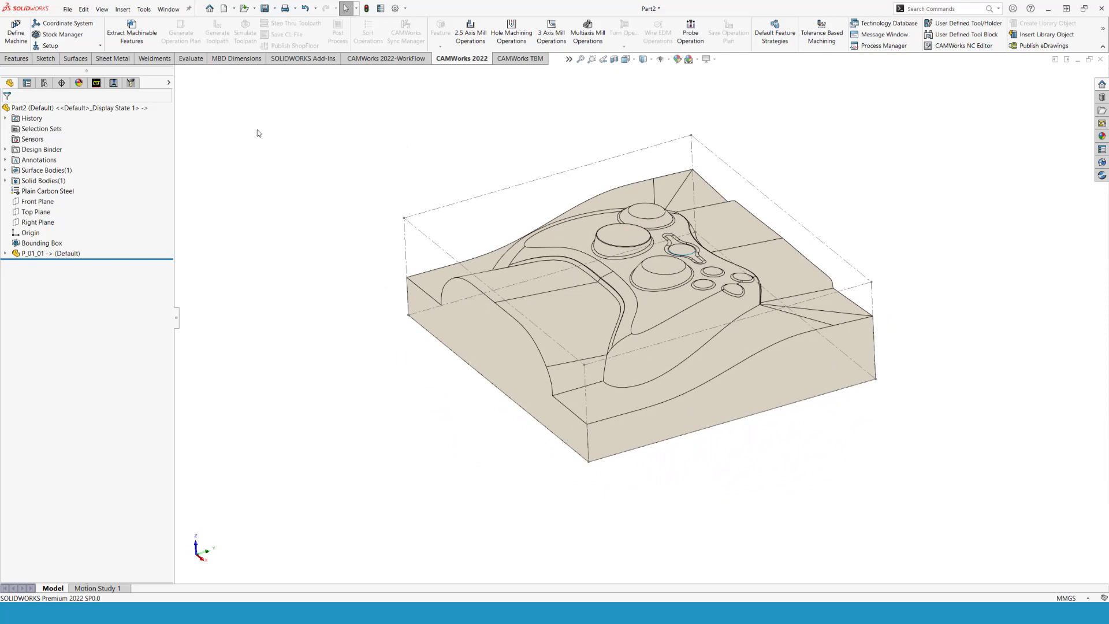
left_click(96, 83)
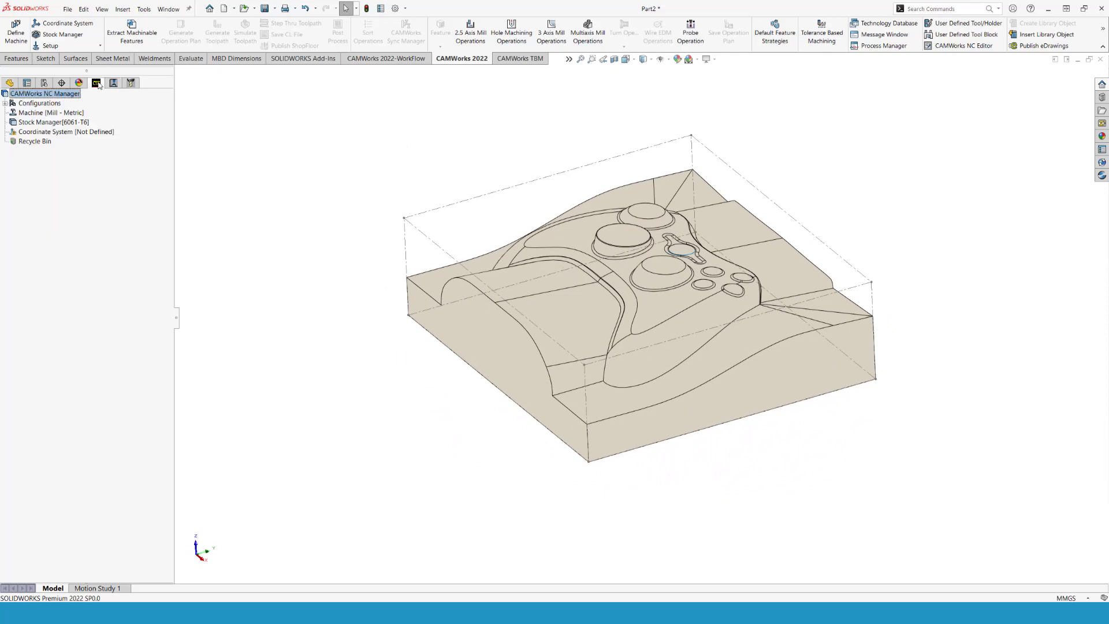
right_click(33, 123)
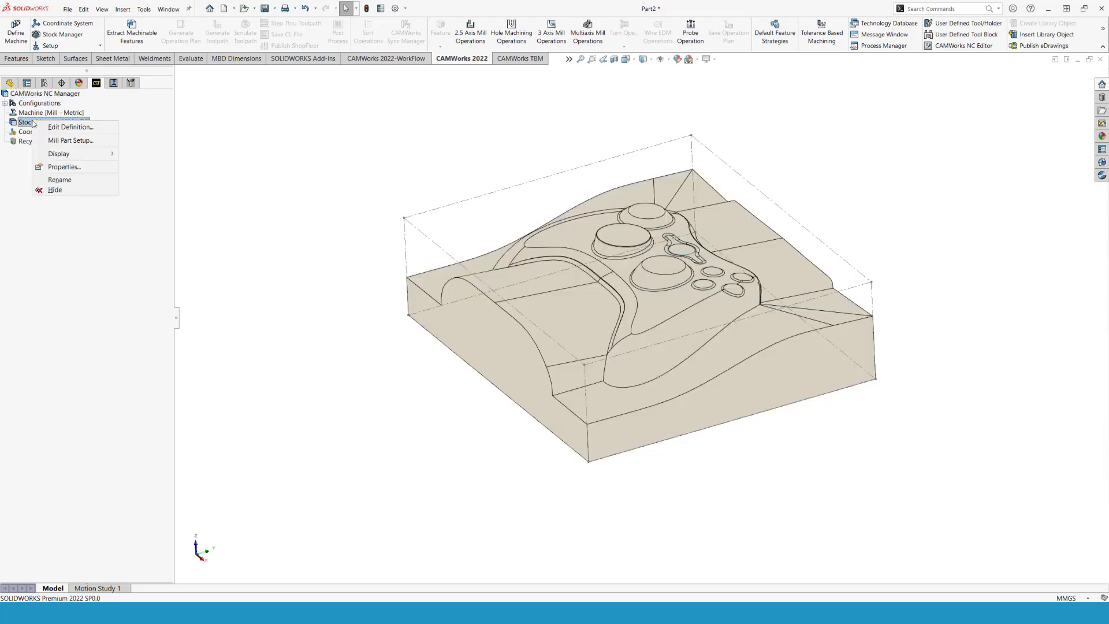
left_click(58, 140)
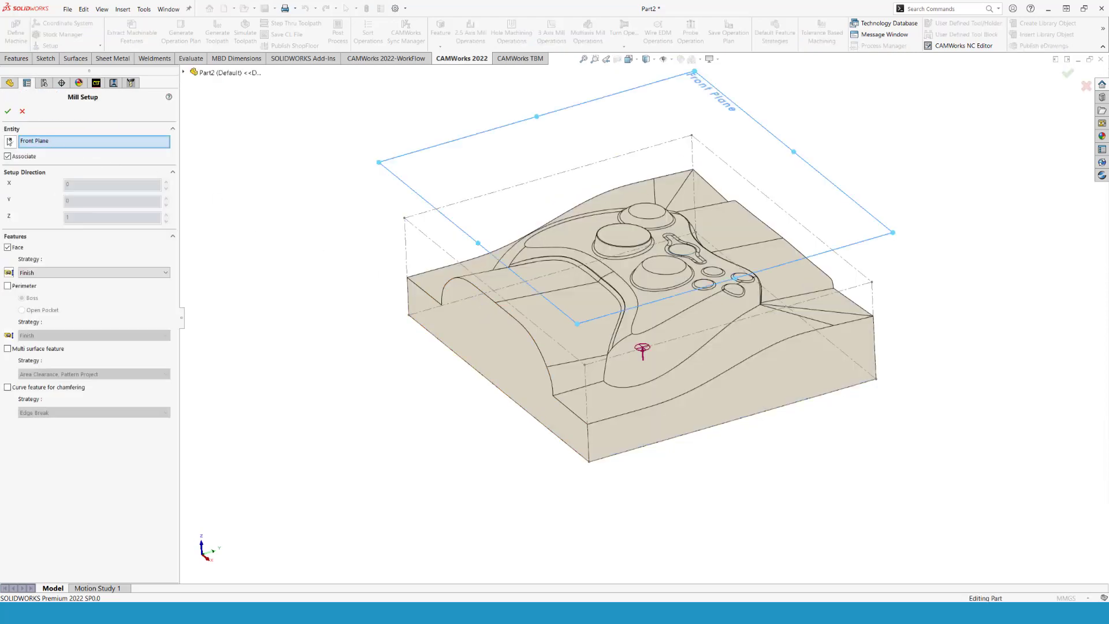
left_click(12, 143)
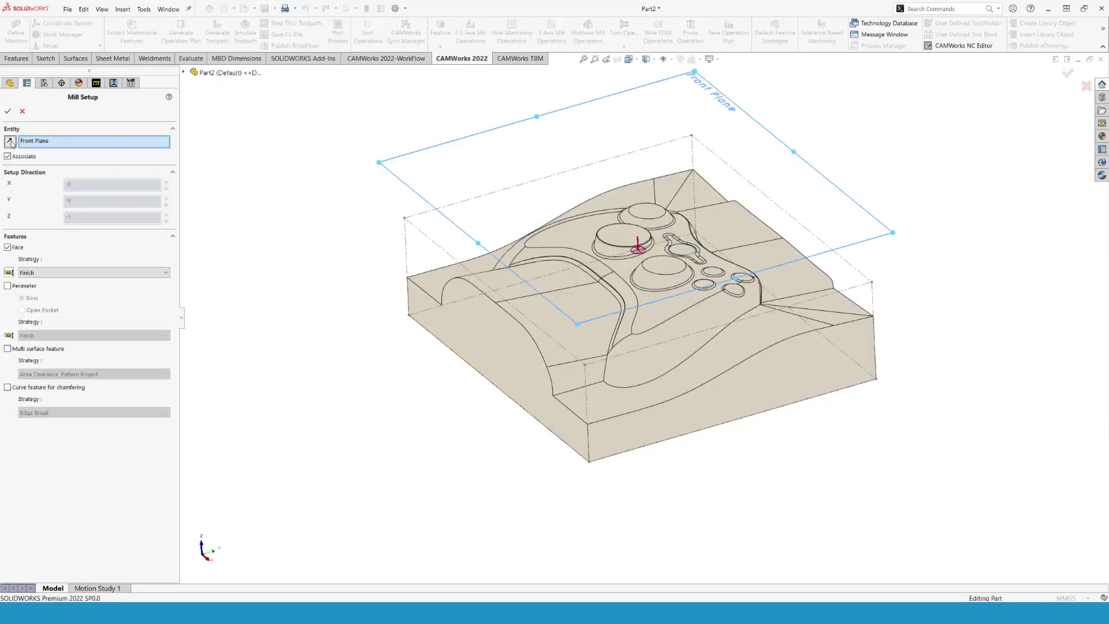
left_click(8, 349)
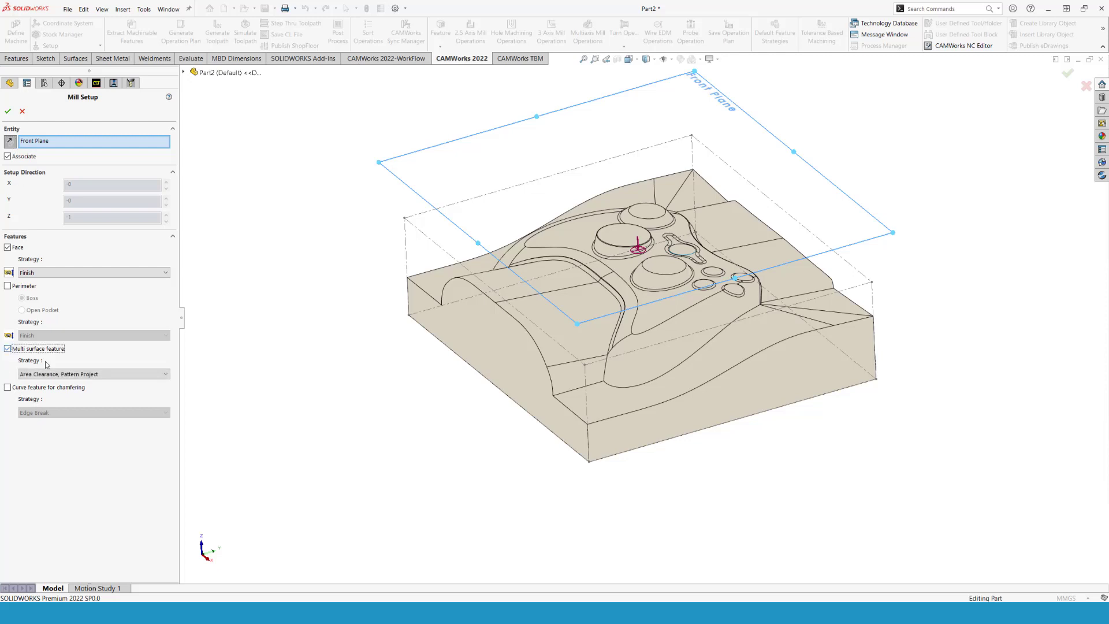
left_click(91, 375)
left_click(91, 375)
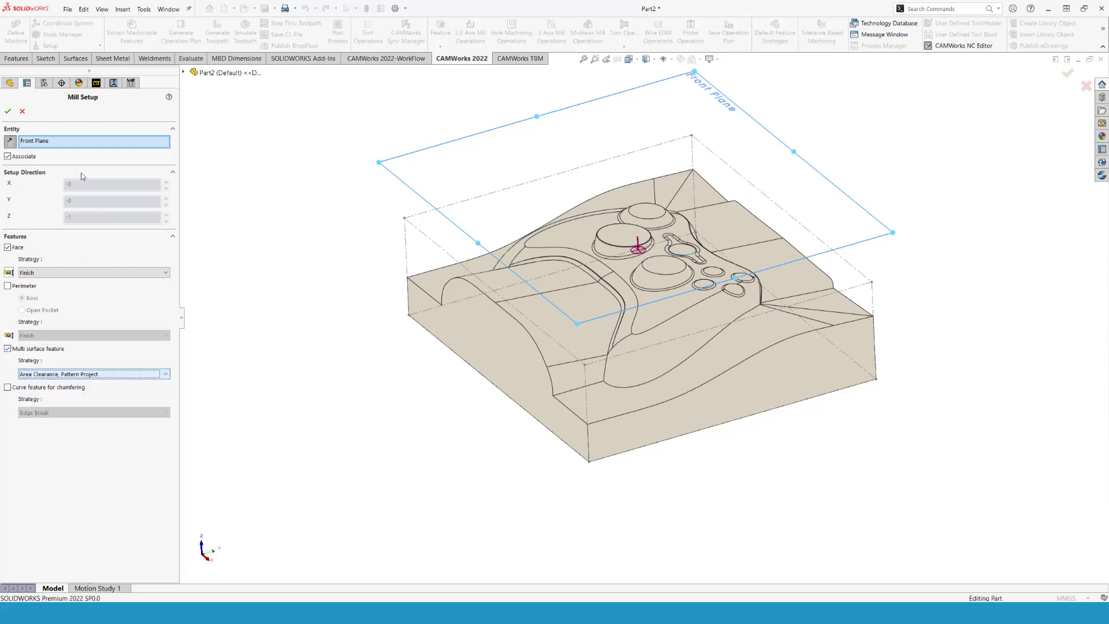
left_click(7, 111)
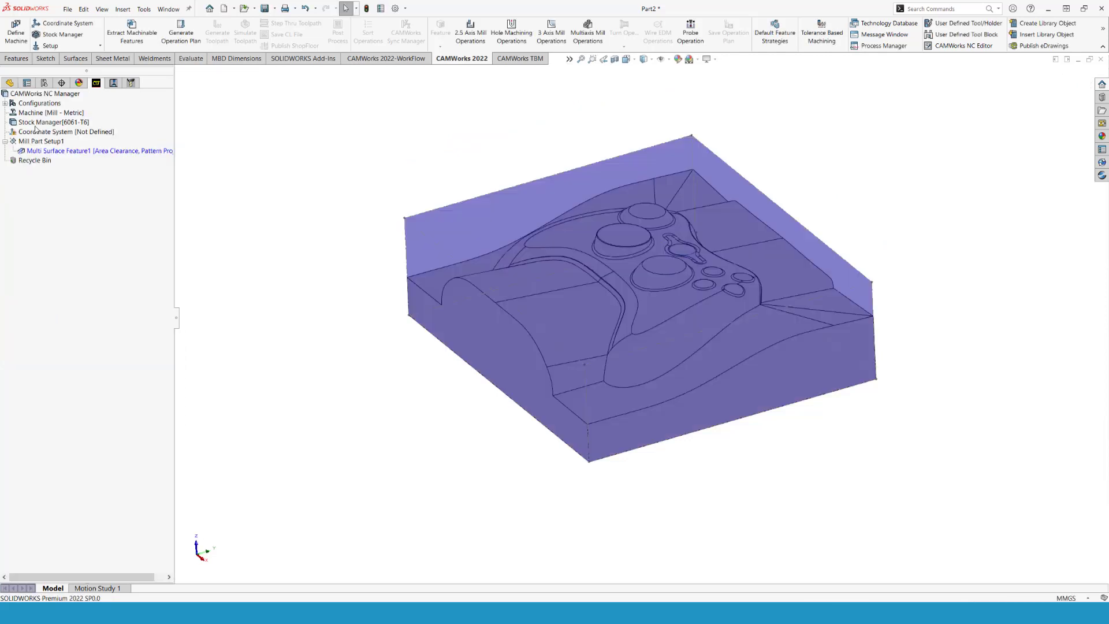
- Generate the operation plan for the multi surface feature and the toolpaths for Mill Part Setup1
left_click(34, 151)
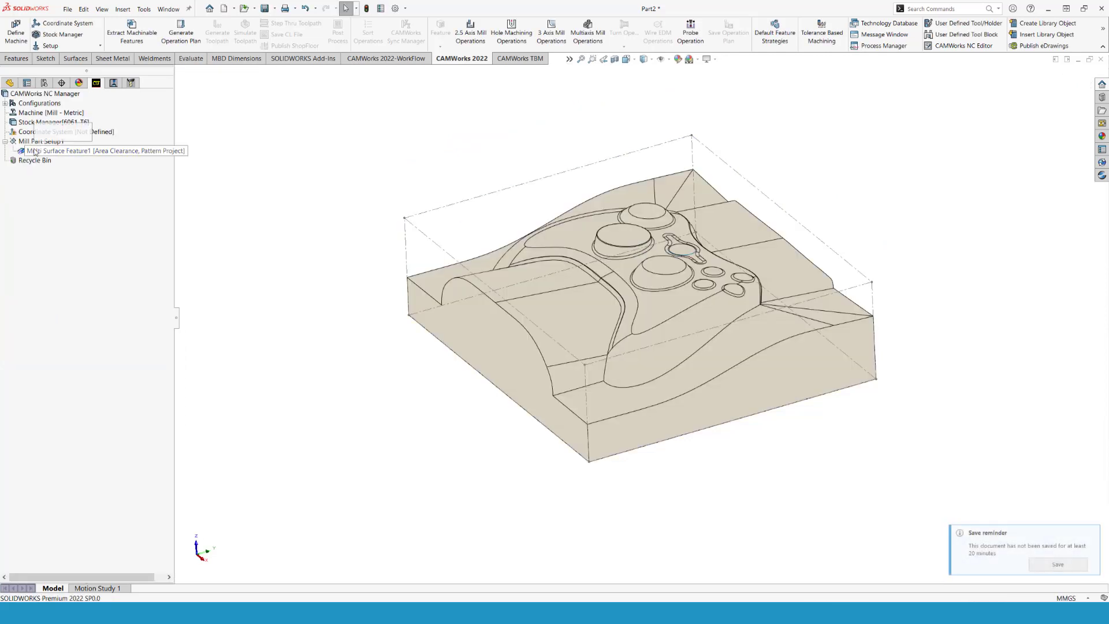
left_click(41, 134)
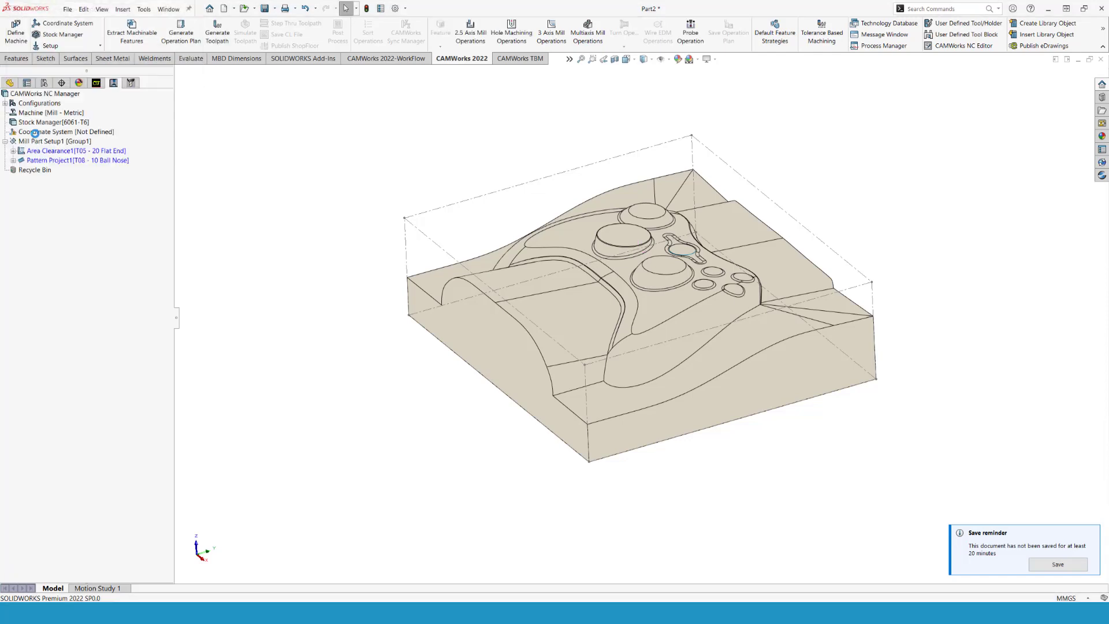
left_click(47, 142)
left_click(59, 125)
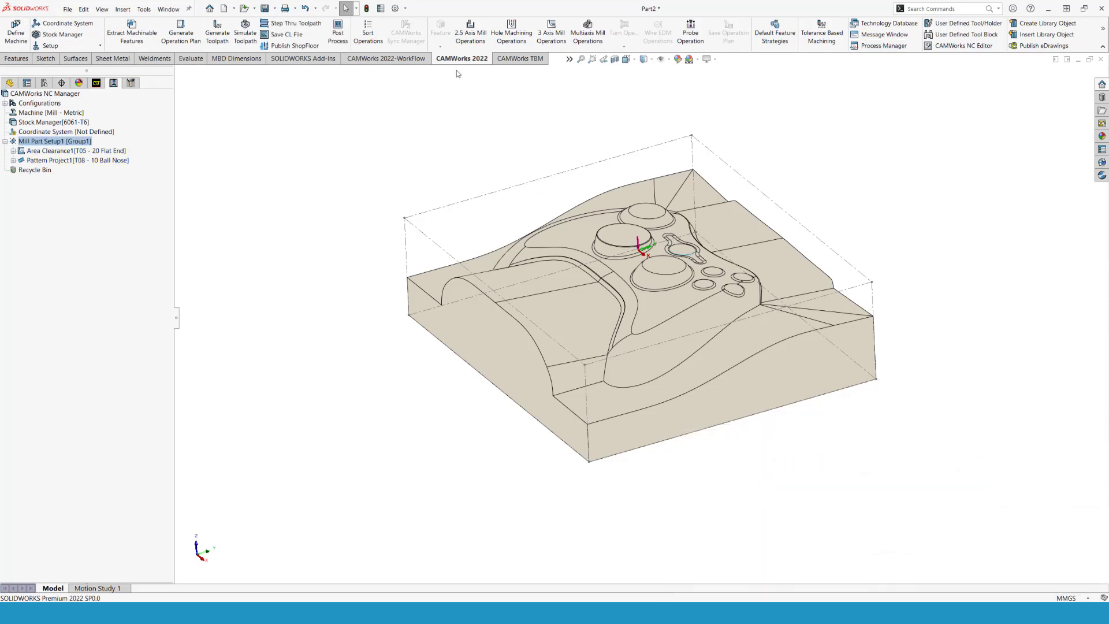
- Simulate the area clearance and pattern project toolpaths, reduce the playback speed, and close the simulation
left_click(249, 37)
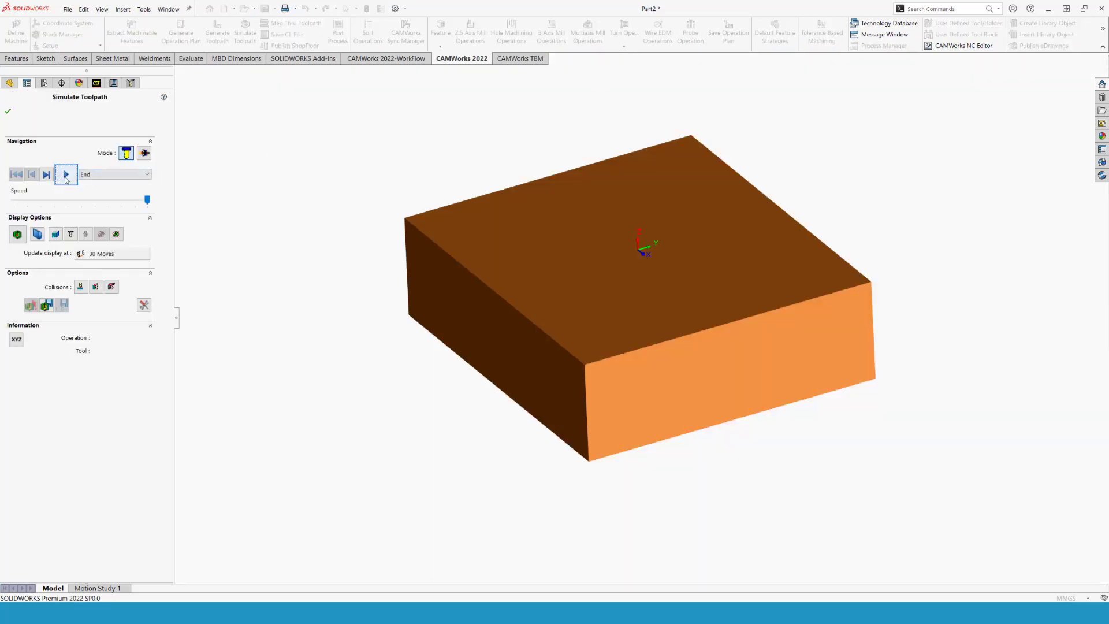
left_click(66, 176)
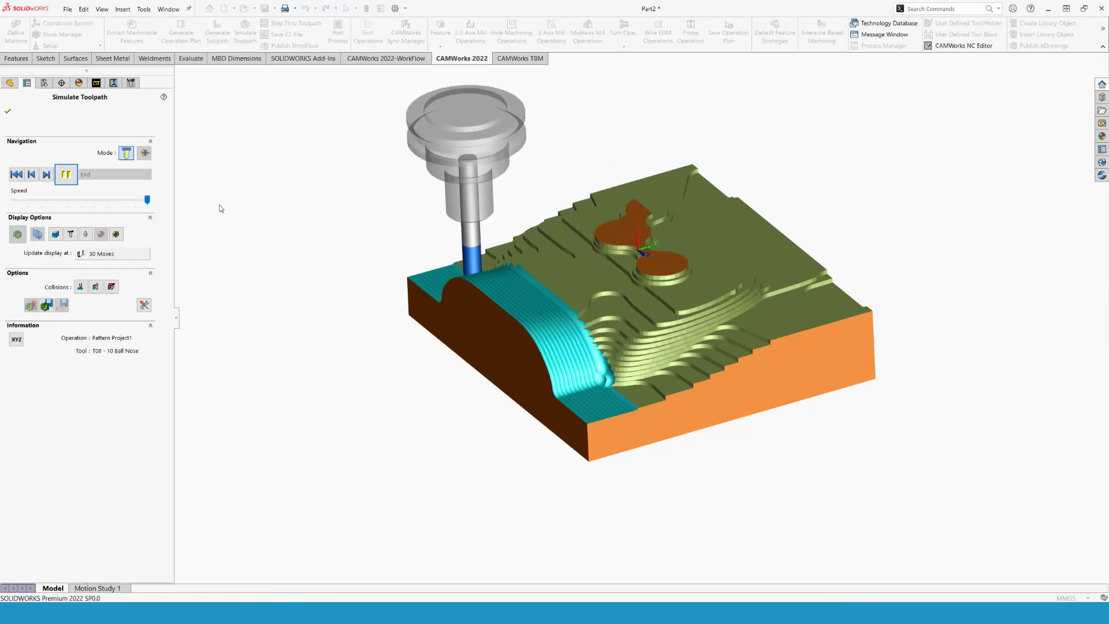
left_click(145, 200)
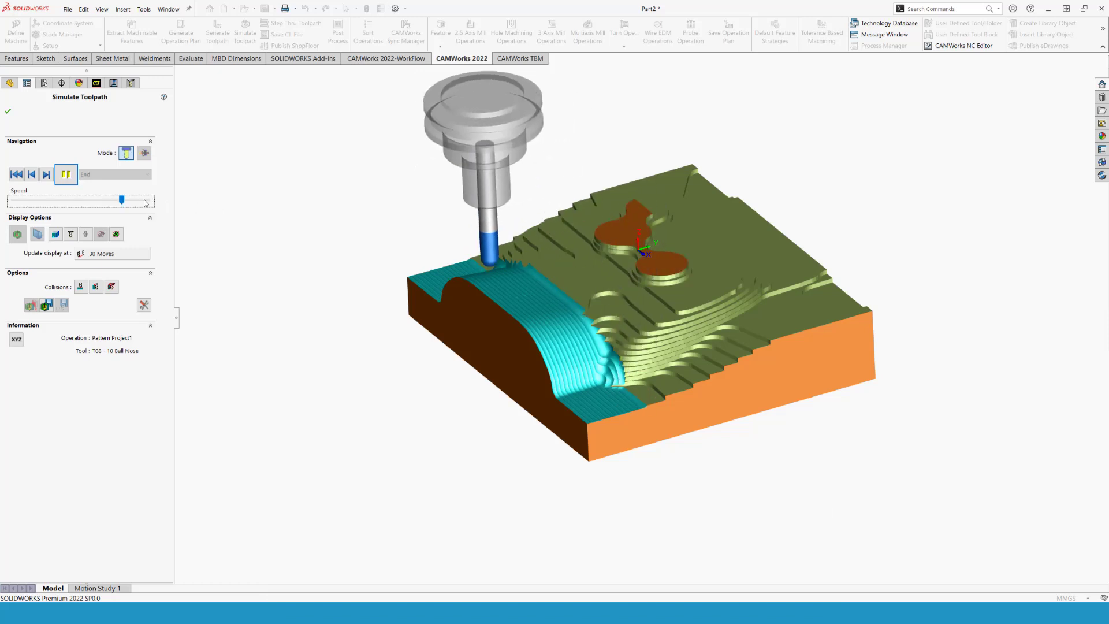
left_click(8, 112)
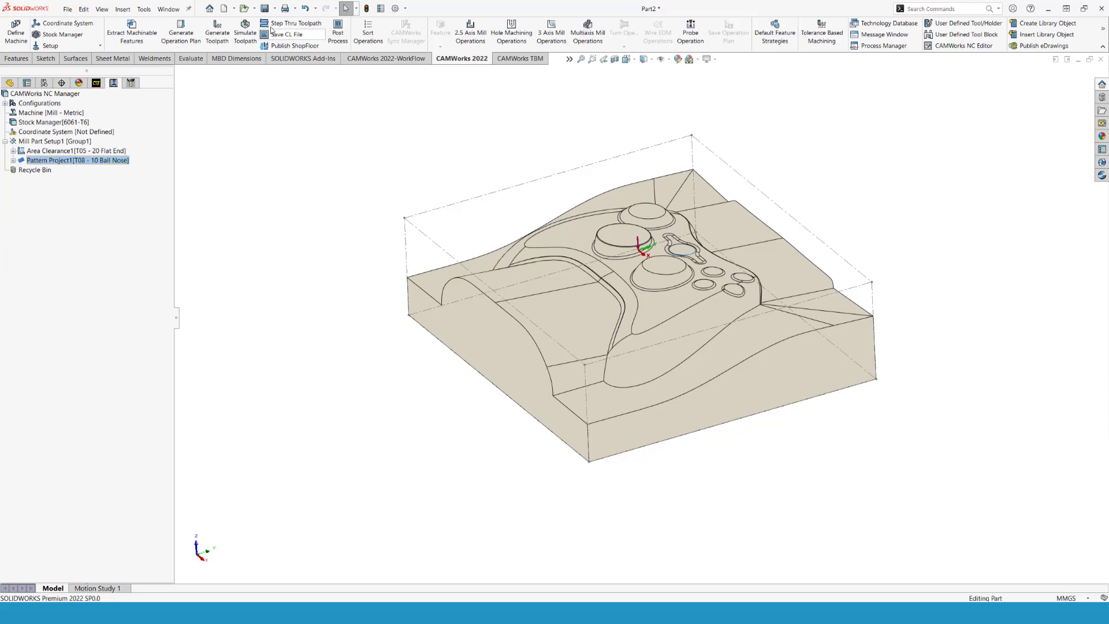
- Save the part with its CAM data as demo_cam in the TRASH_BOX folder
left_click(264, 9)
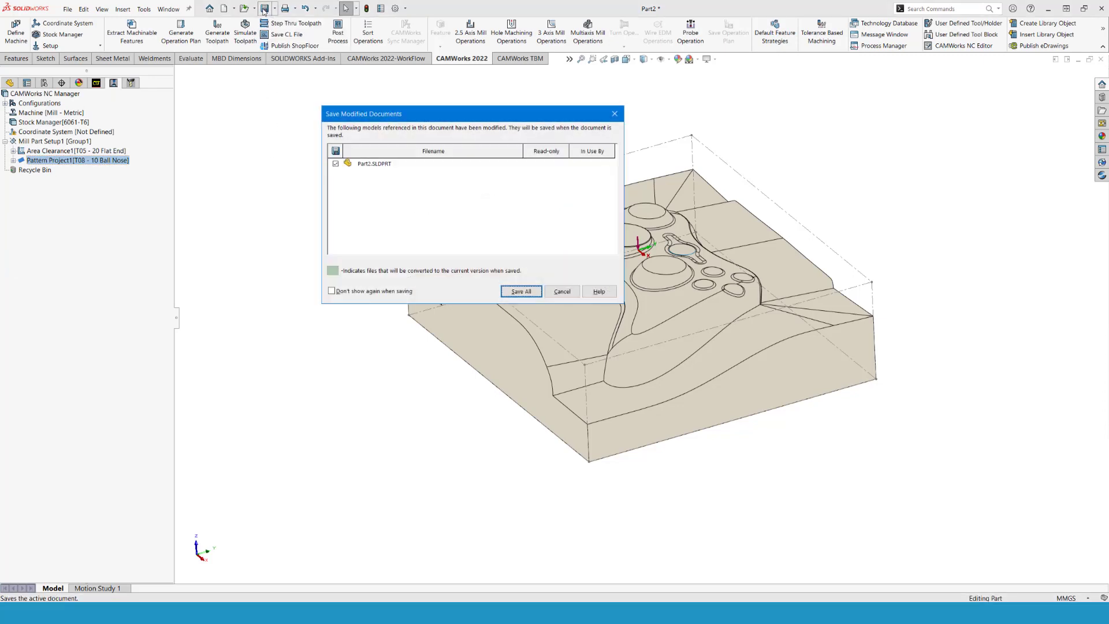
left_click(516, 292)
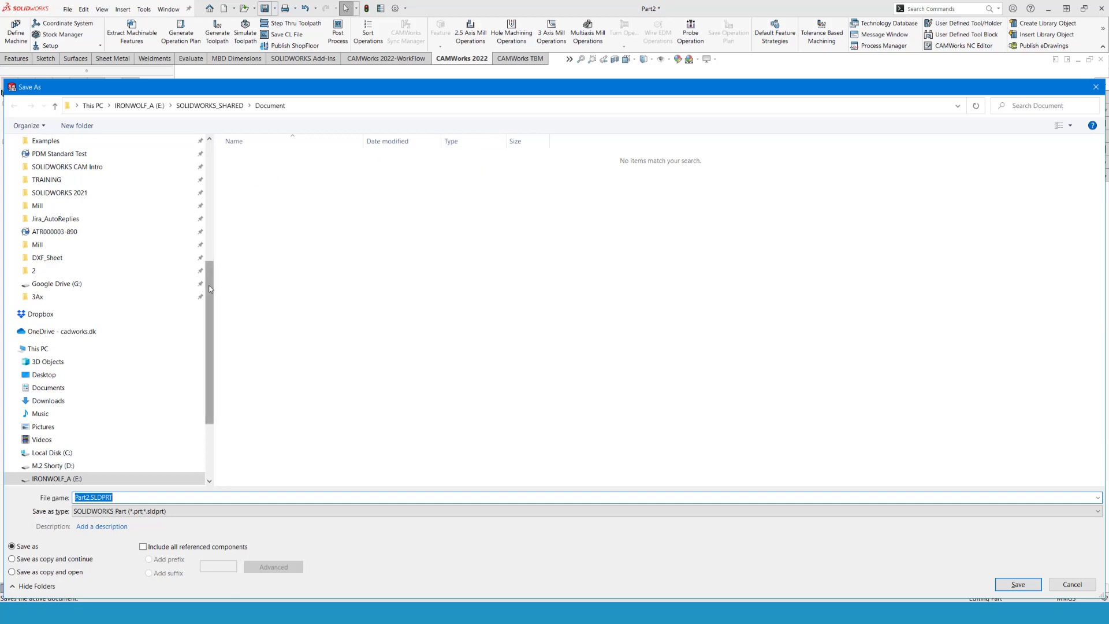
scroll(113, 310, "up", 6)
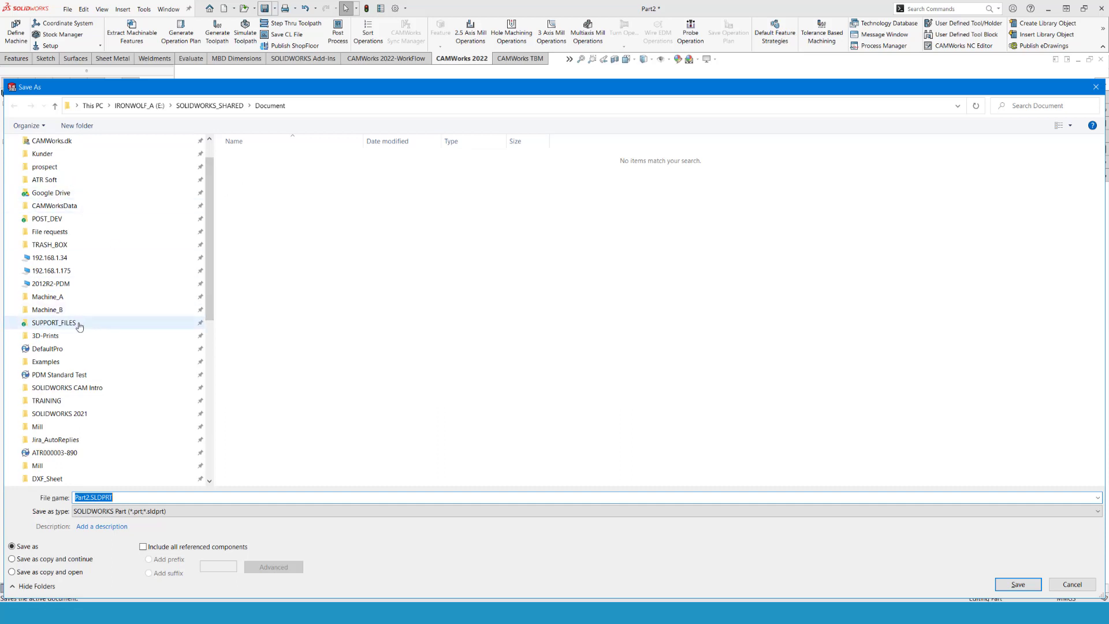
scroll(87, 247, "up", 1)
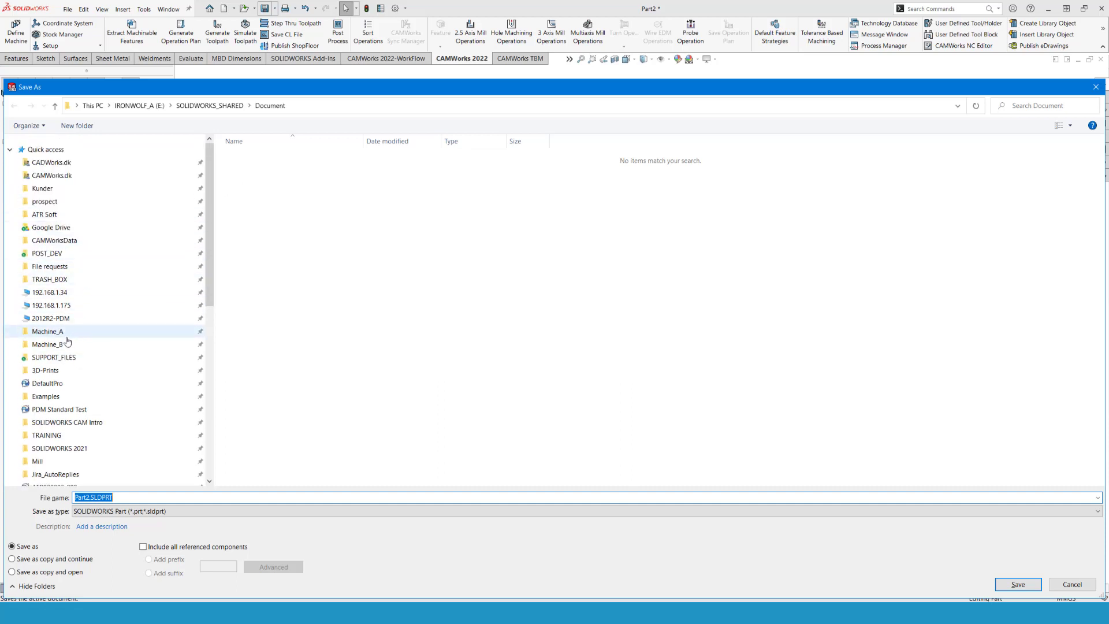
left_click(49, 280)
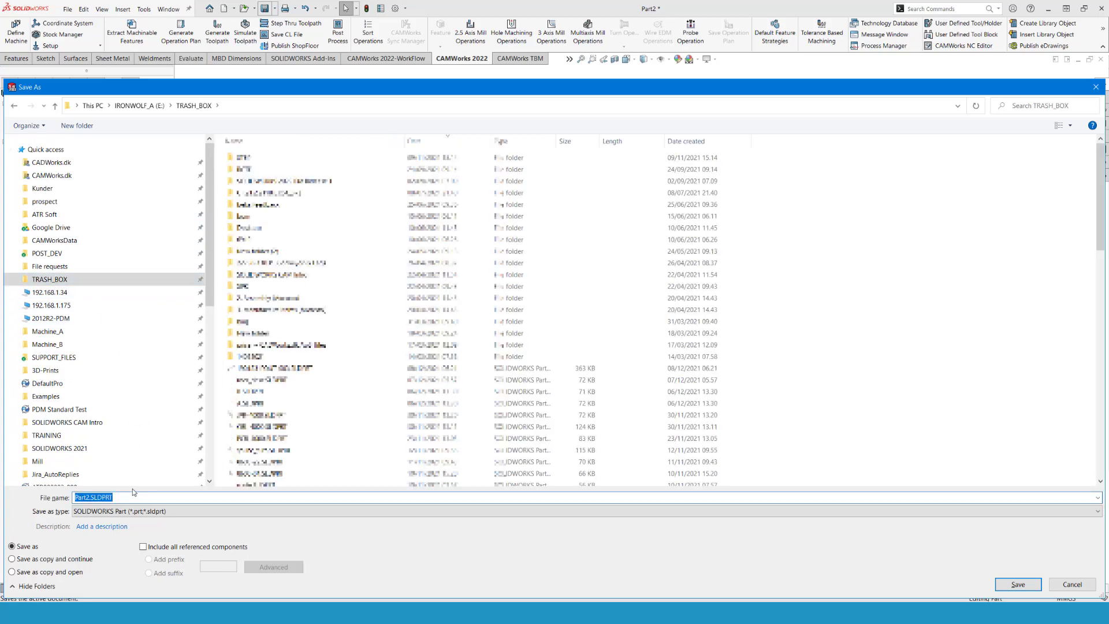
type("demo_cam")
left_click(1018, 584)
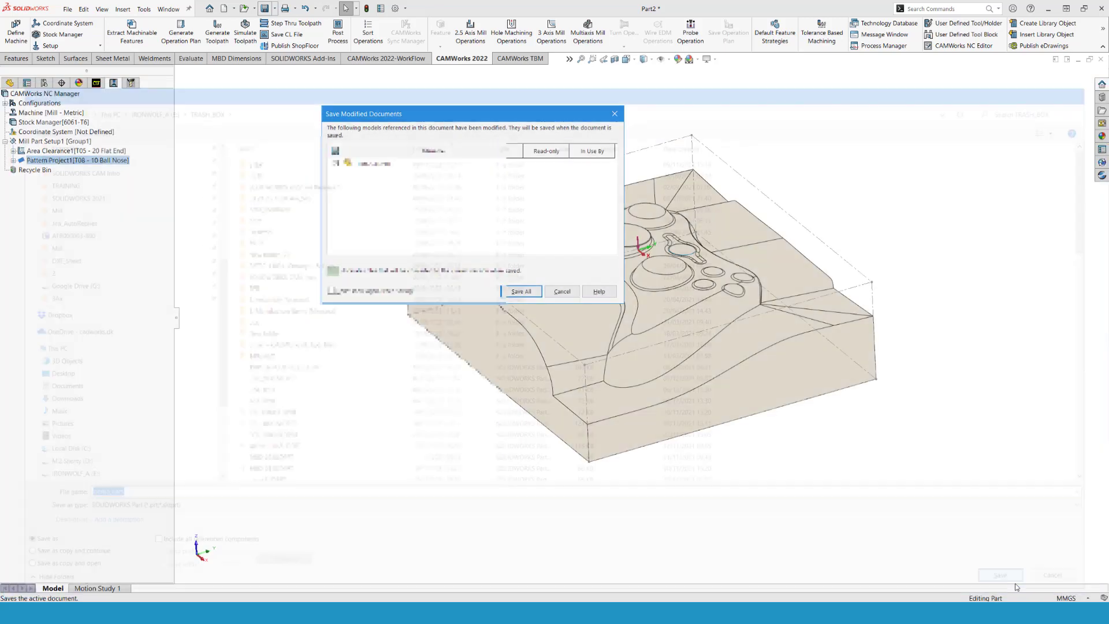
key("Return")
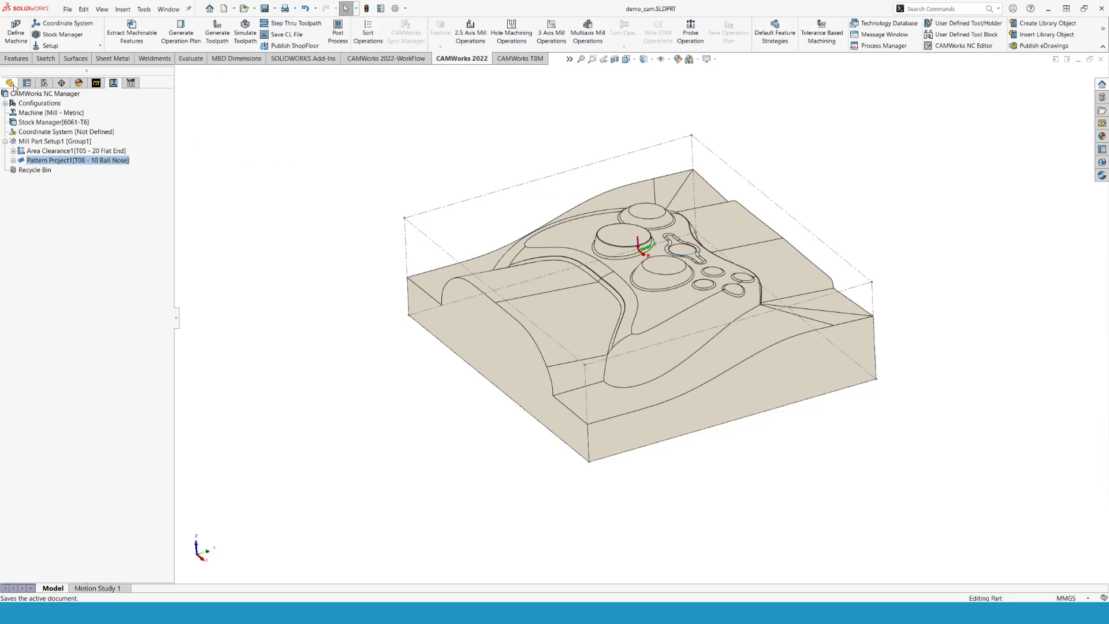
- Create a surface offset 10 mm above the wavy top face beside the controller's grip
left_click(12, 83)
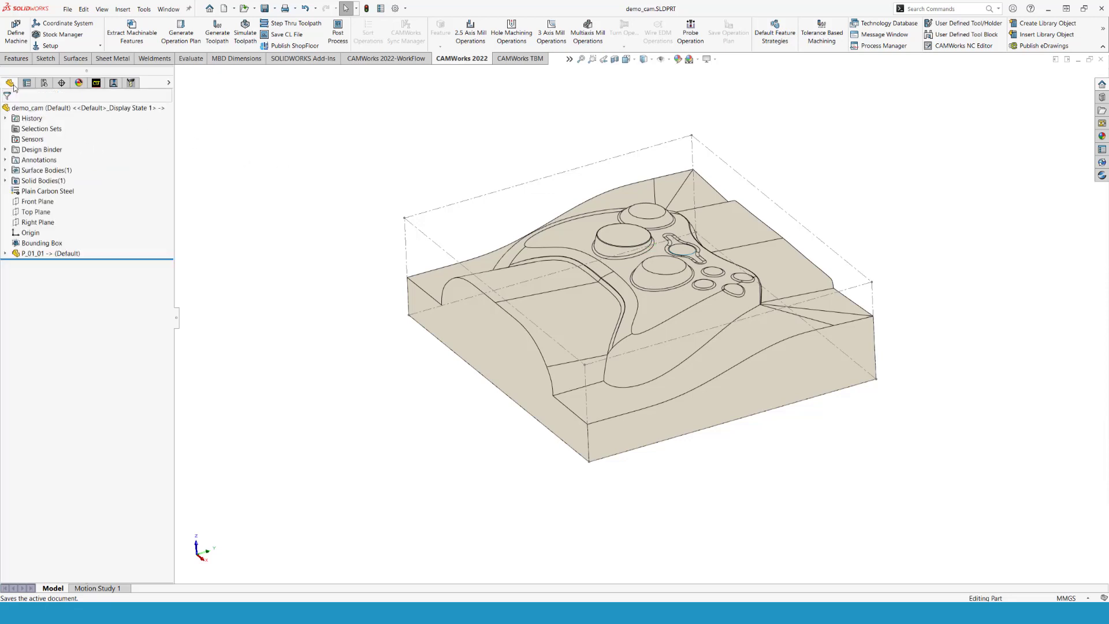
left_click(615, 401)
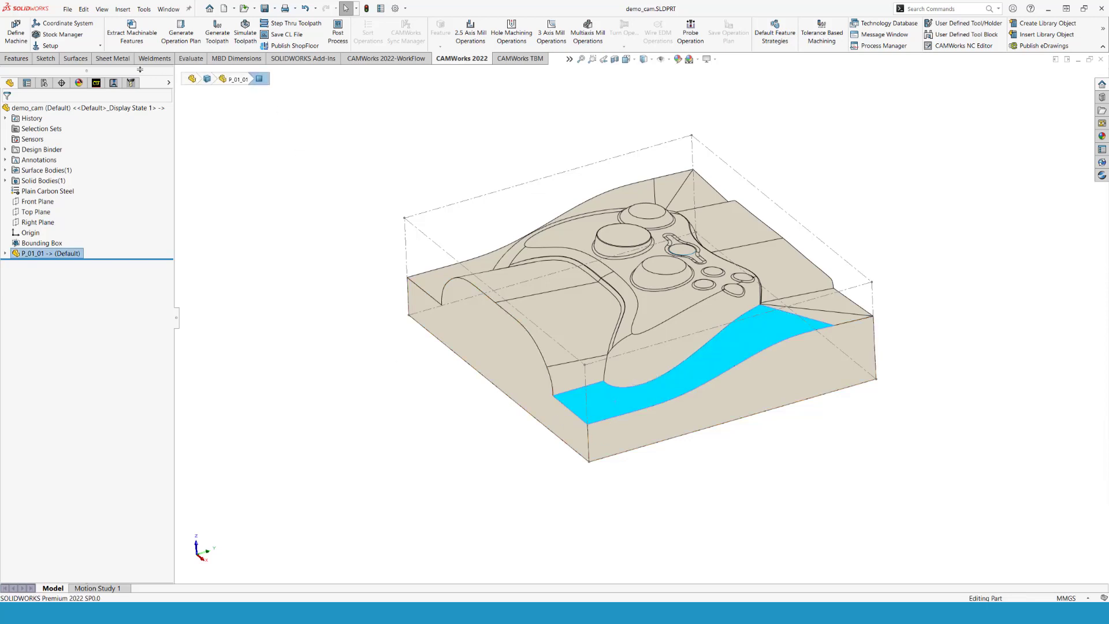
left_click(87, 60)
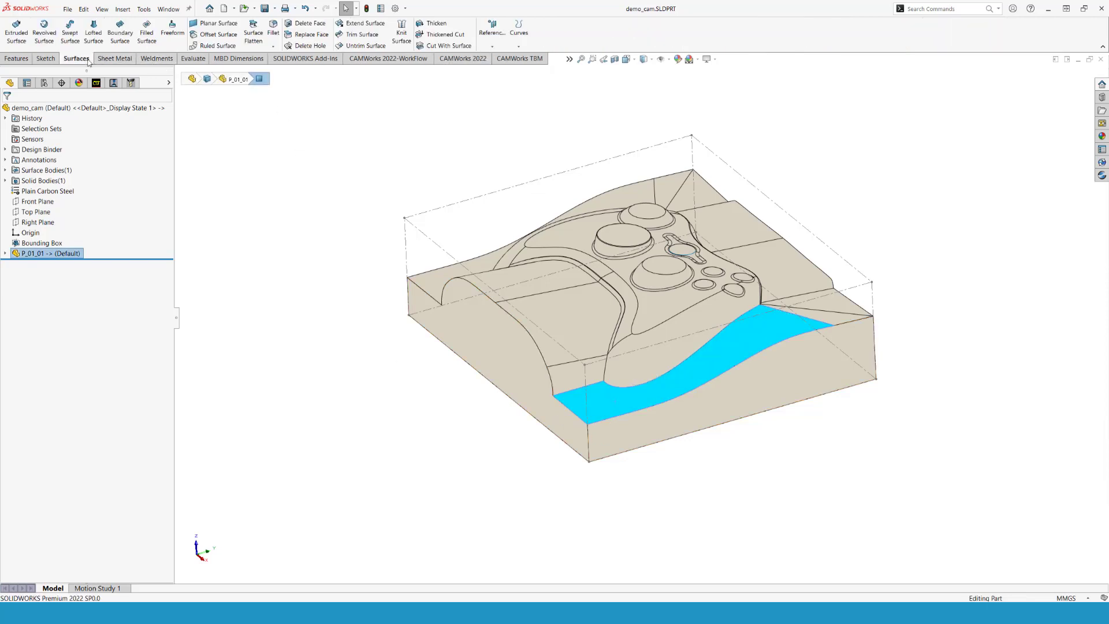
left_click(208, 35)
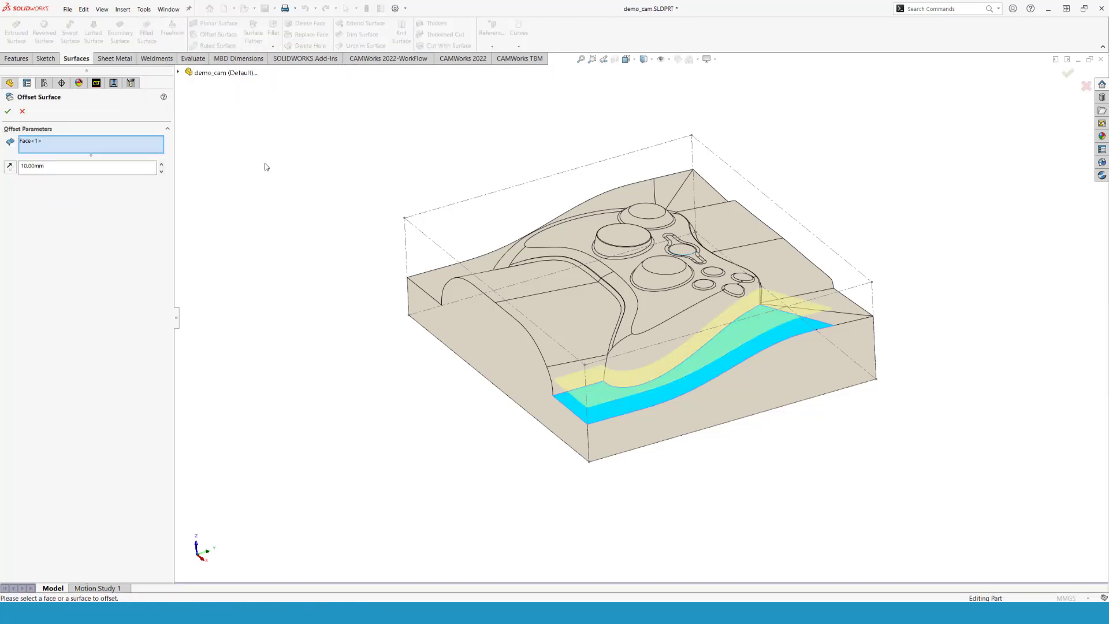
left_click(8, 111)
middle_click_drag(392, 420, 428, 400)
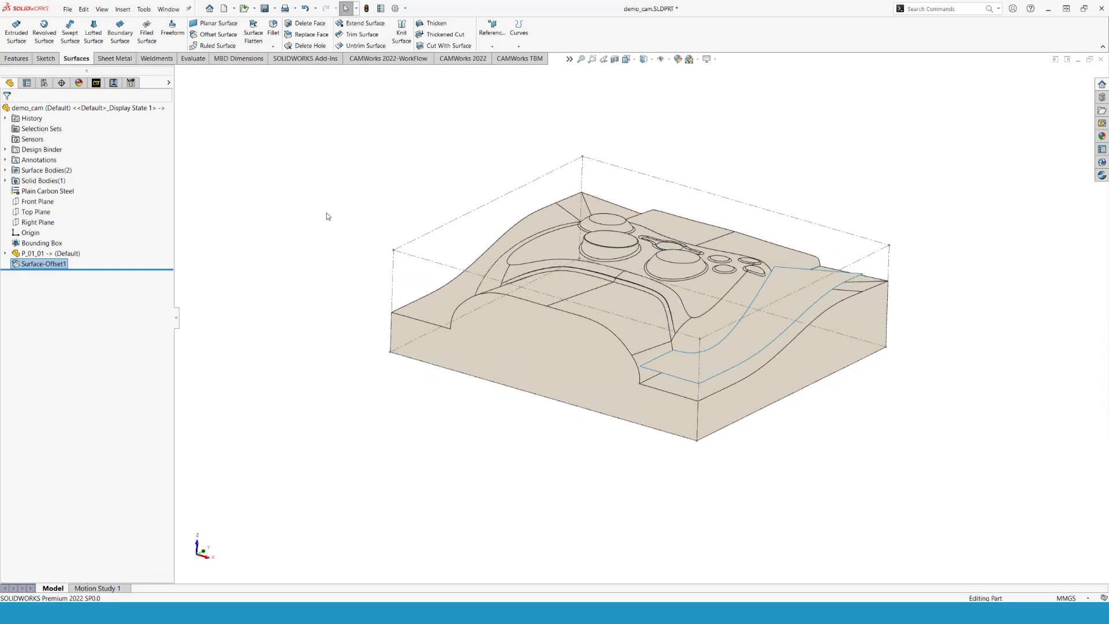
- Save demo_cam.SLDPRT with the offset surface, declining the CAMWorks data rebuild
left_click(264, 8)
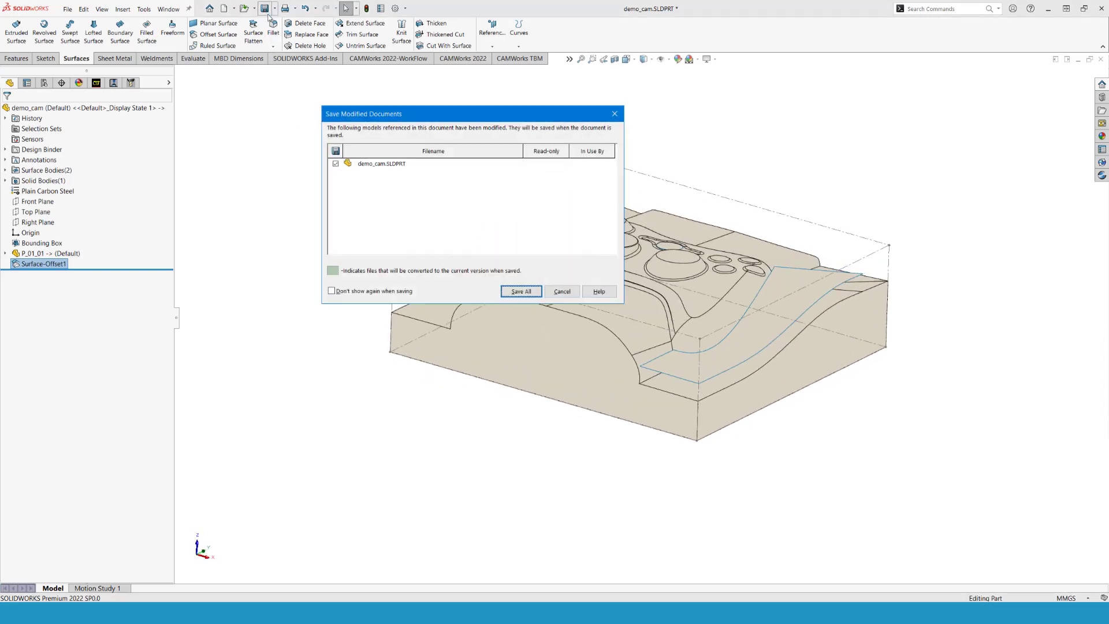
left_click(518, 292)
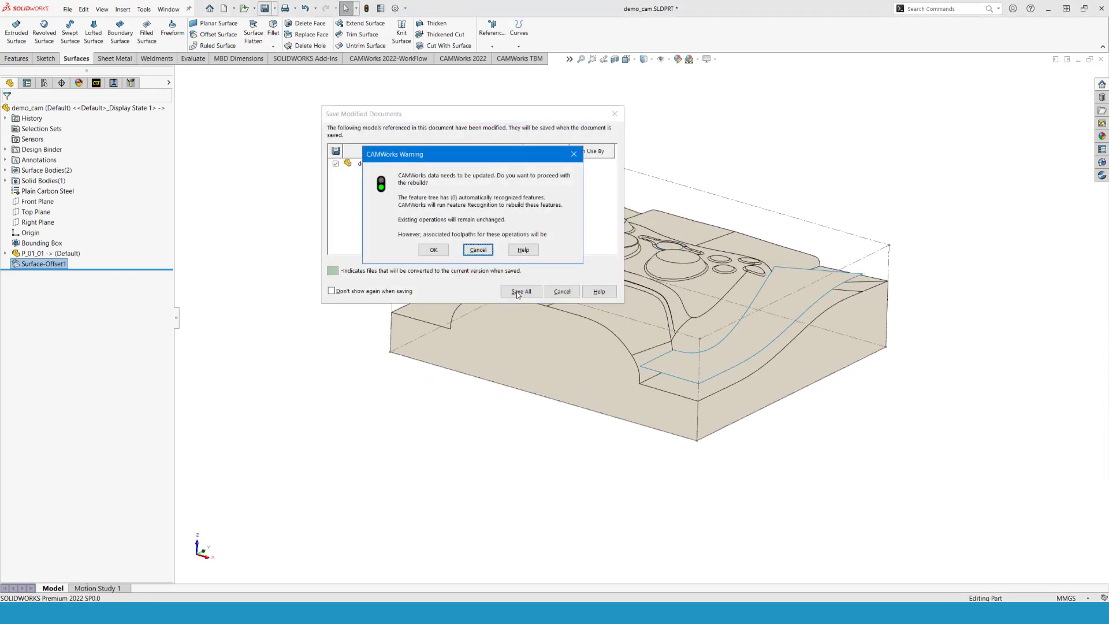
left_click(478, 251)
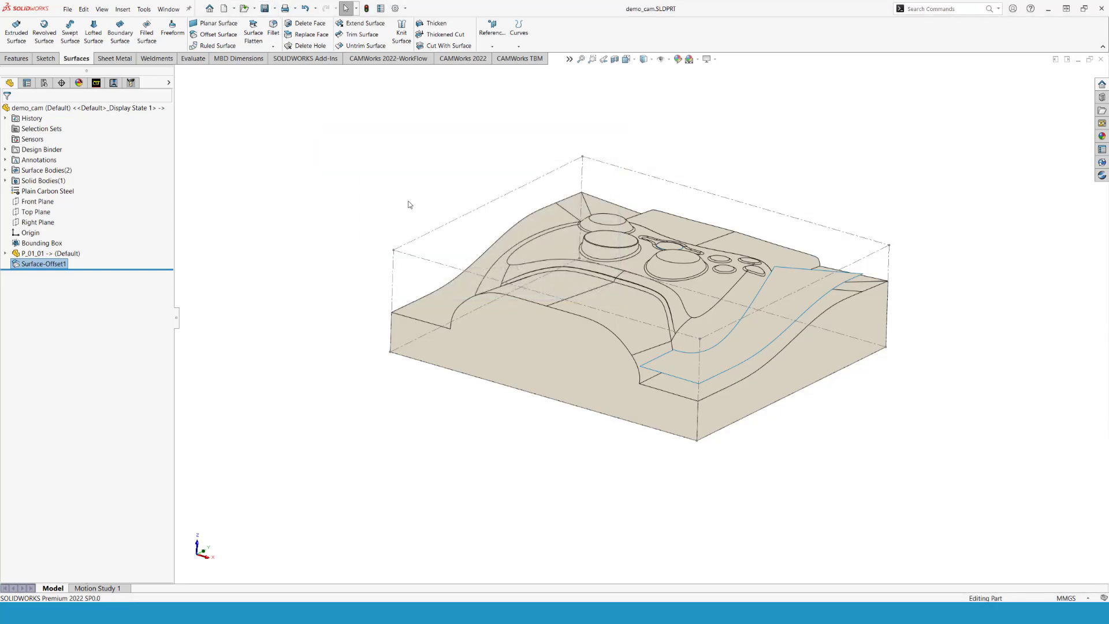
middle_click_drag(383, 227, 369, 274)
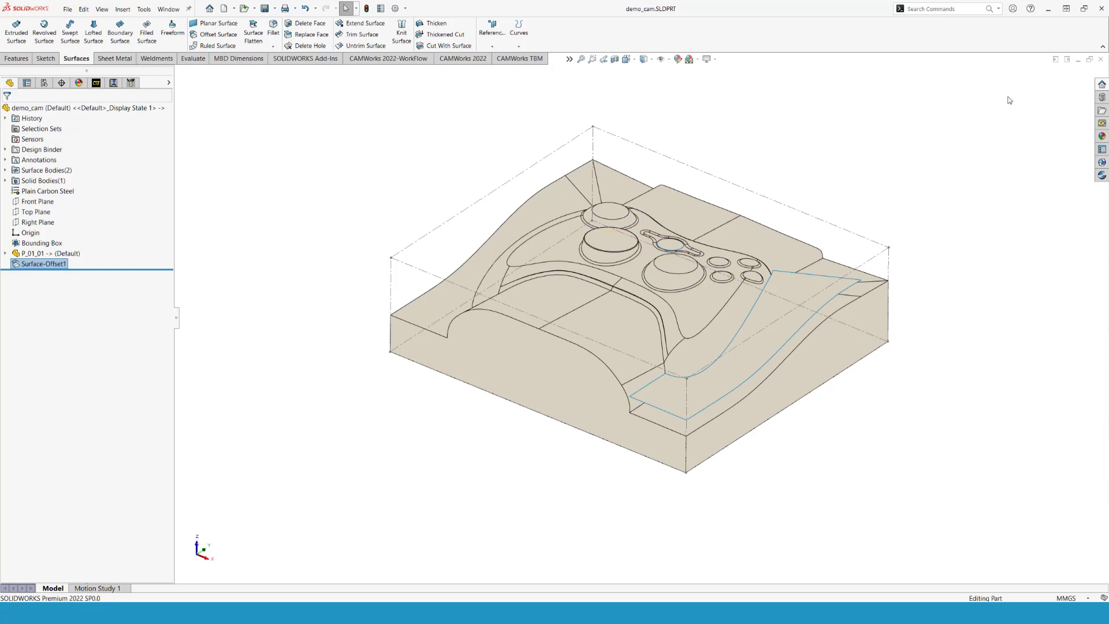
- Close demo_cam and check out the original P_01_01 part from the PDM vault
left_click(1102, 63)
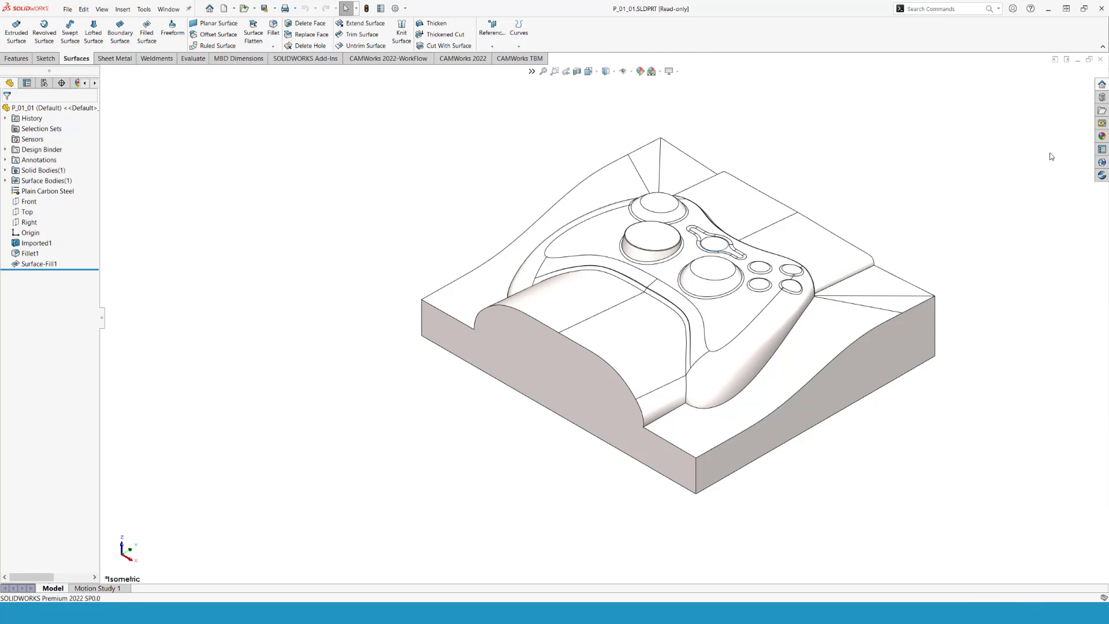
left_click(1103, 162)
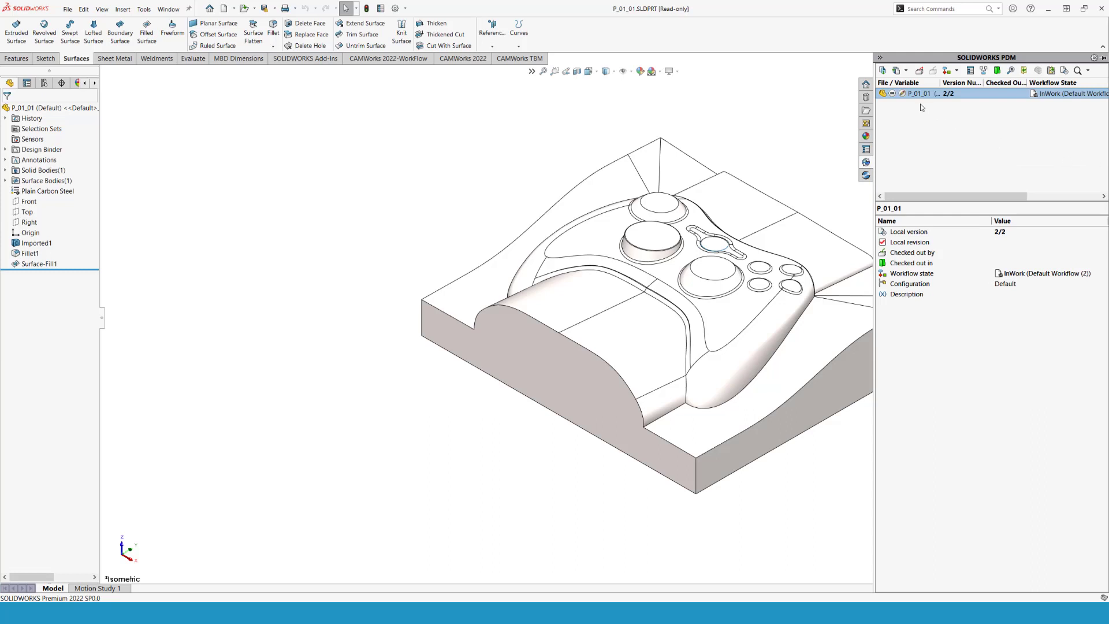
left_click(921, 71)
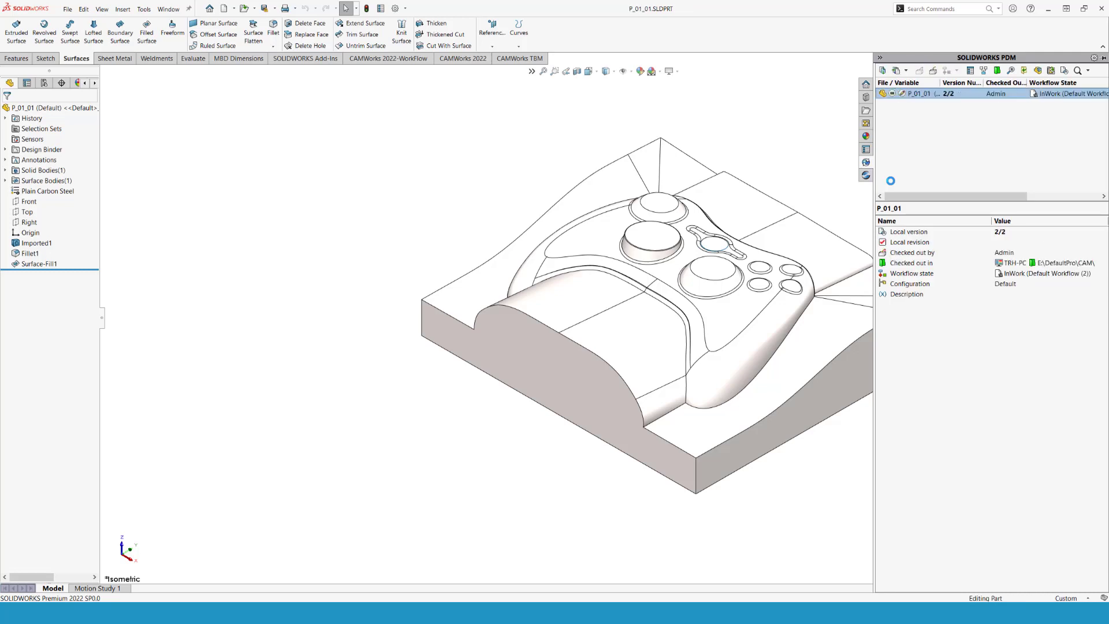
- Translate the end face below the controller's front arch outward by about 43 mm with Move Face
left_click(561, 384)
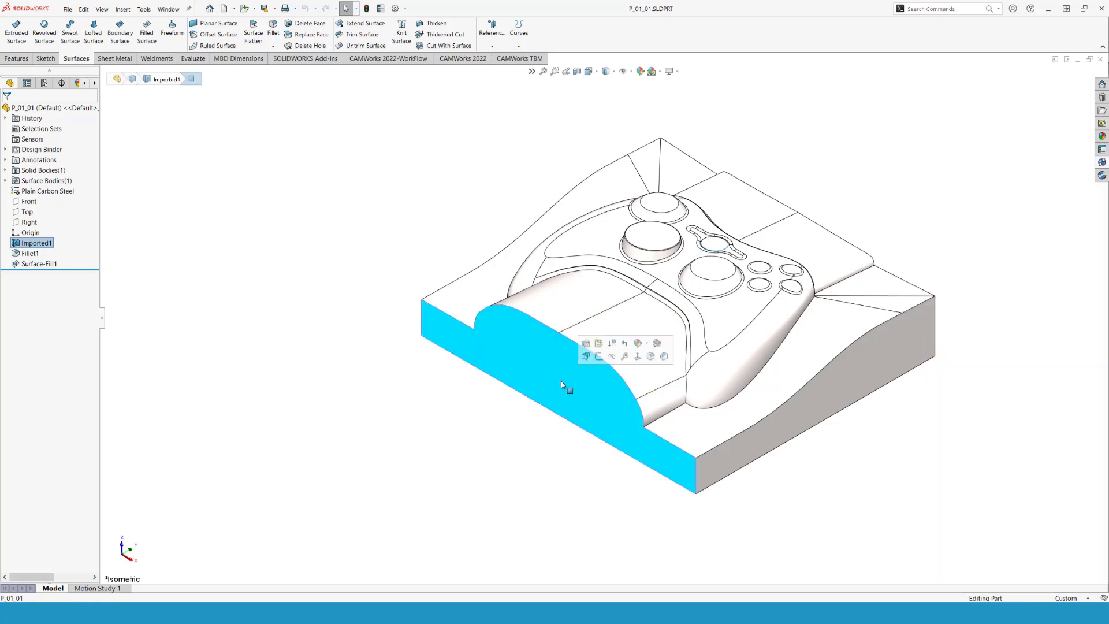
right_click(561, 384)
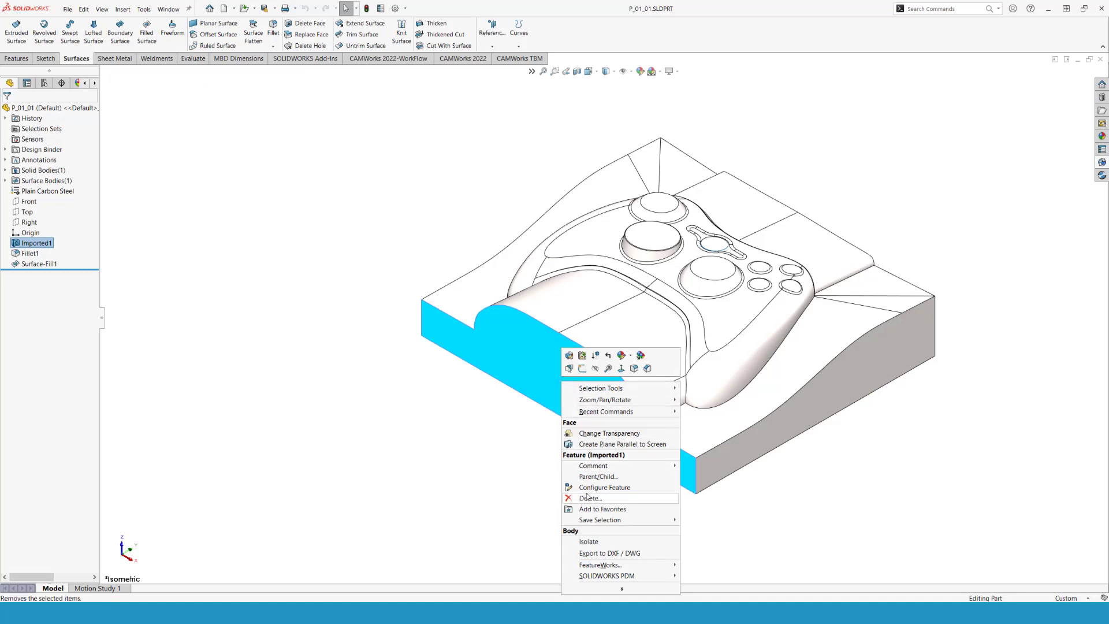
left_click(622, 588)
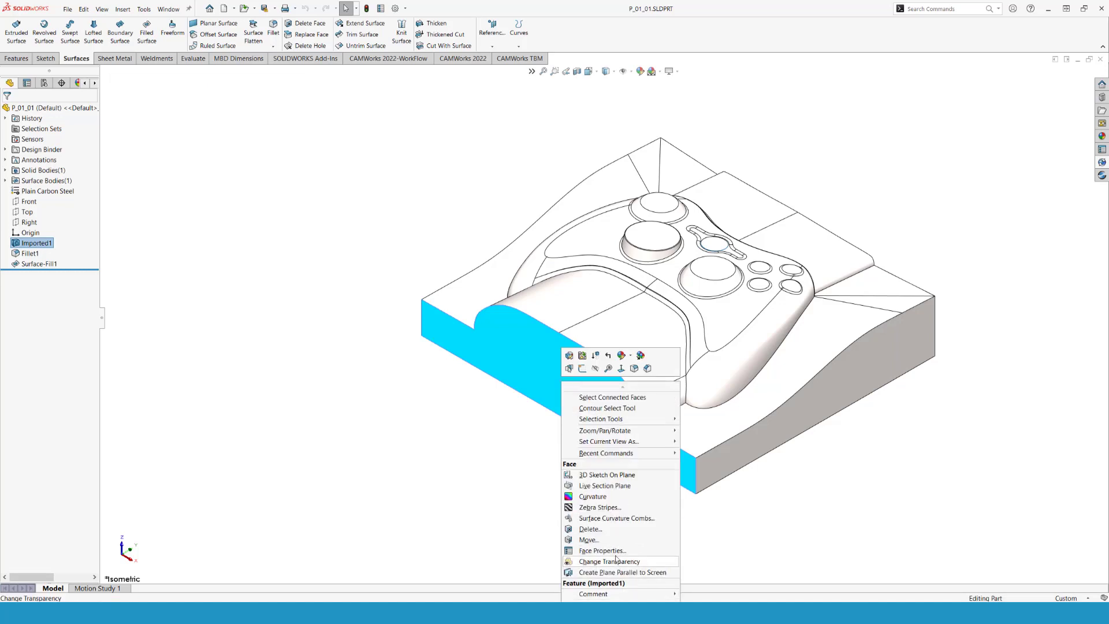
left_click(589, 539)
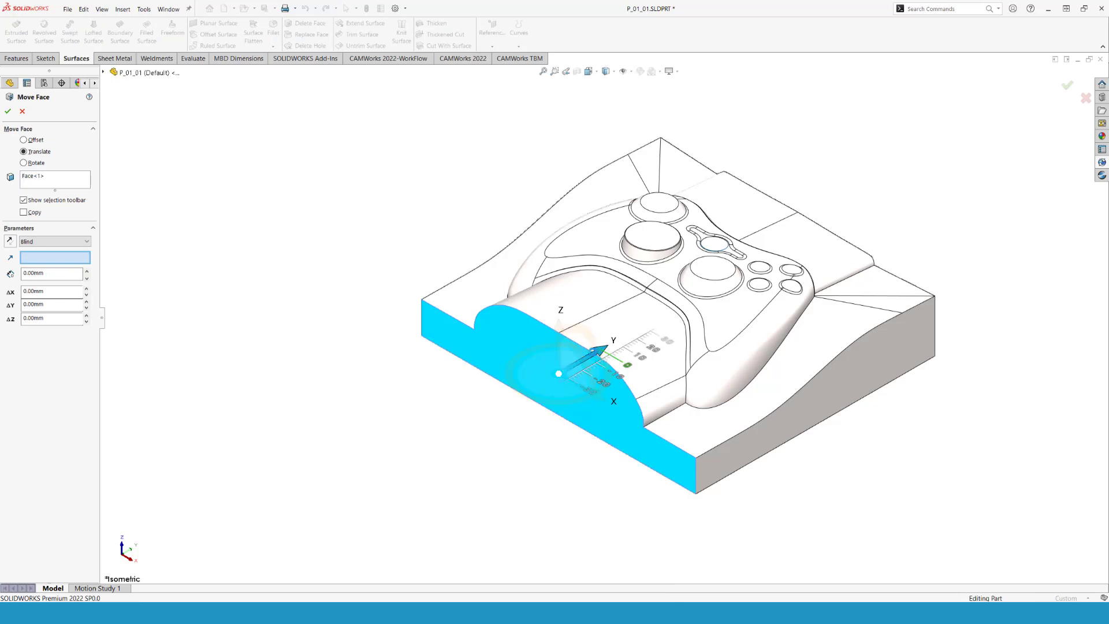
left_click_drag(599, 350, 464, 341)
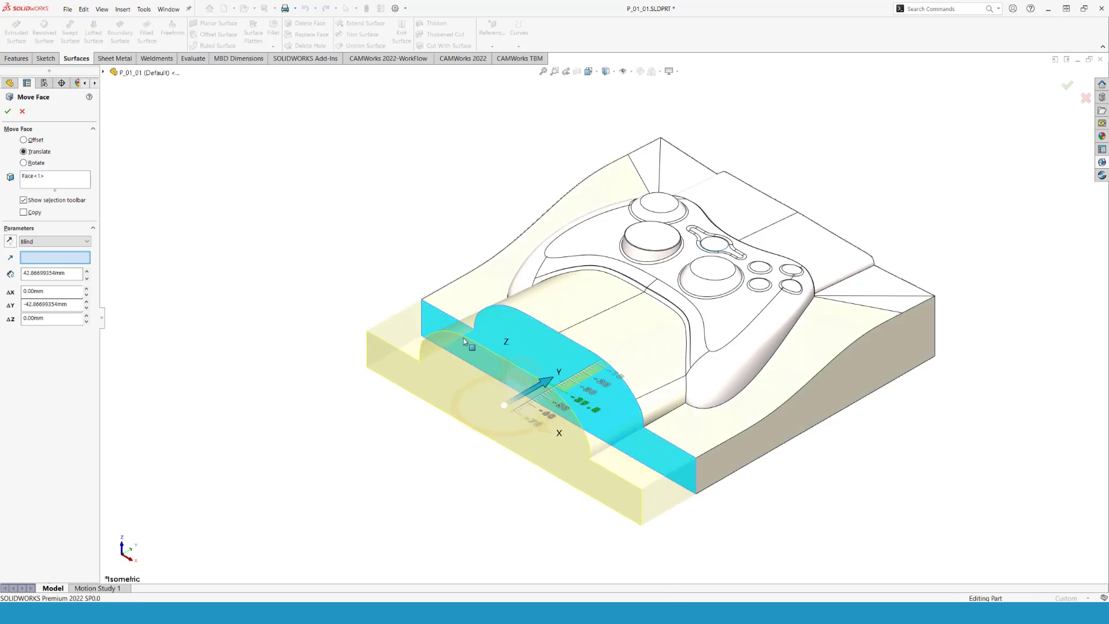
left_click(7, 111)
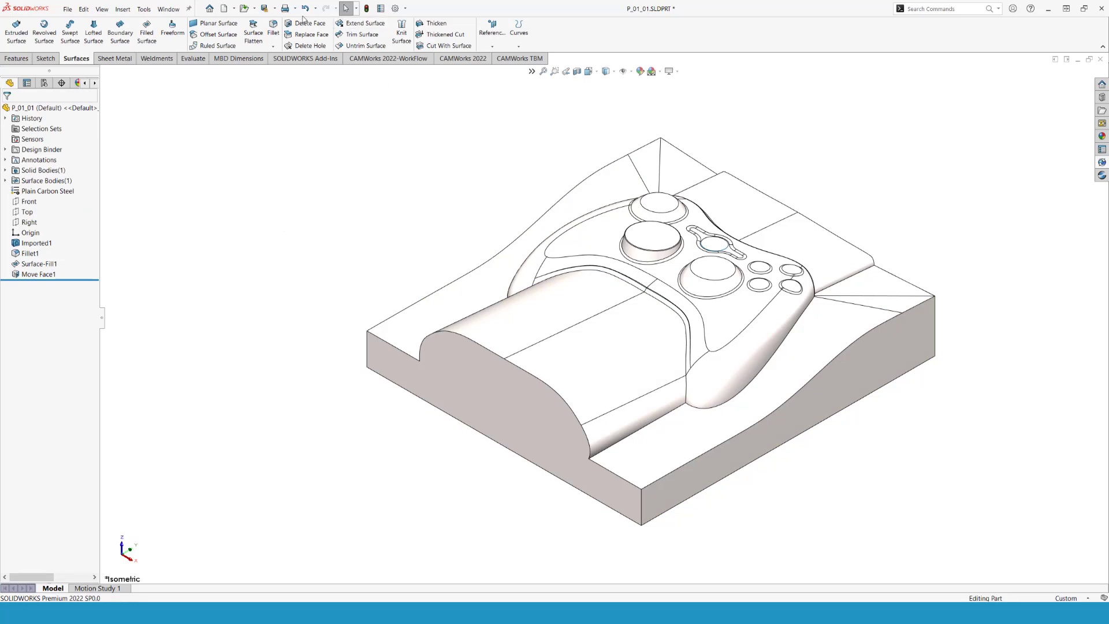
- Save P_01_01.SLDPRT, accepting conversion to the current version, and check it in to the PDM vault
left_click(265, 11)
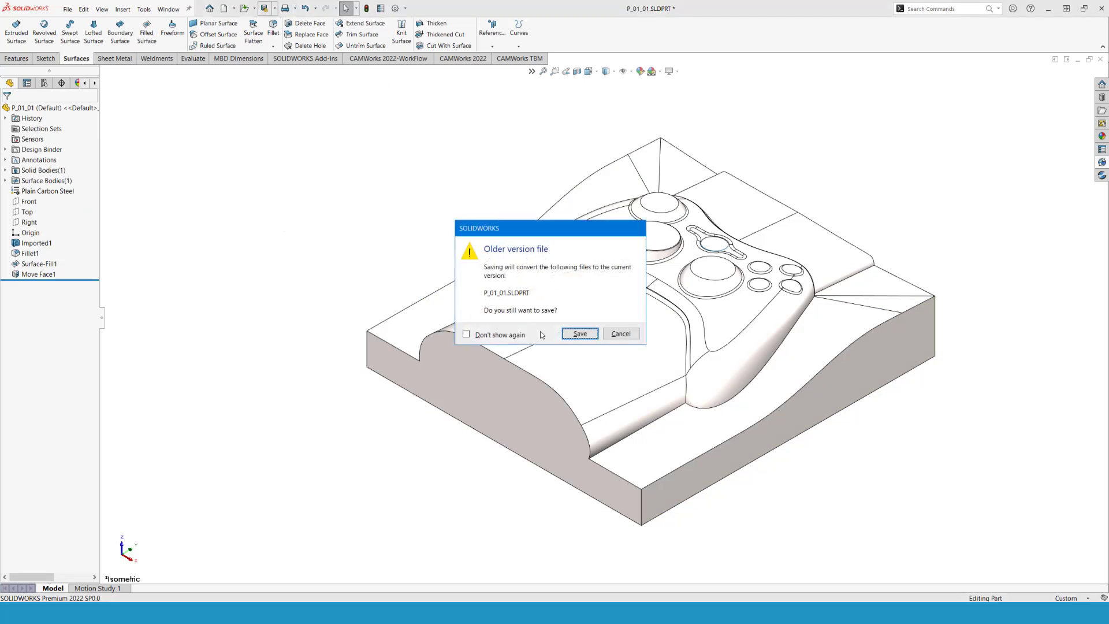
left_click(580, 335)
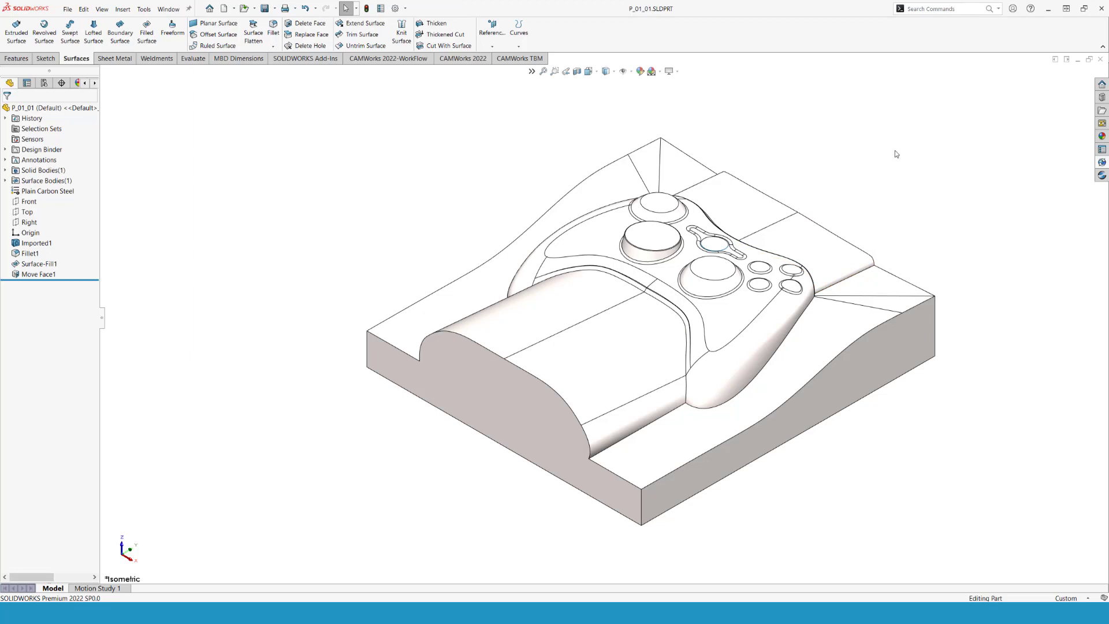
left_click(1099, 173)
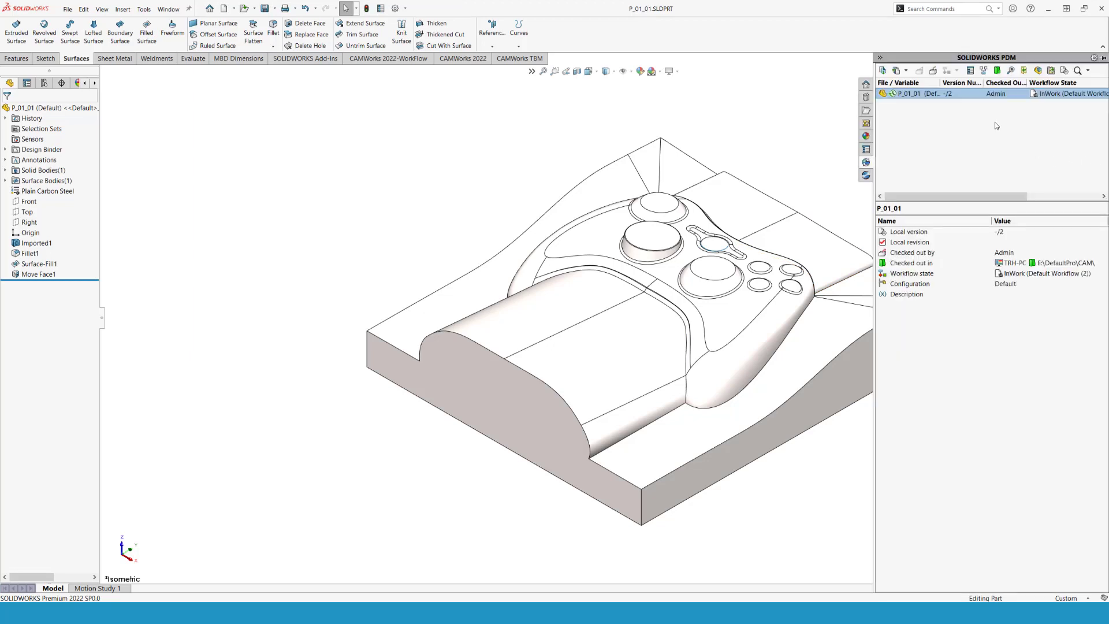
left_click(935, 72)
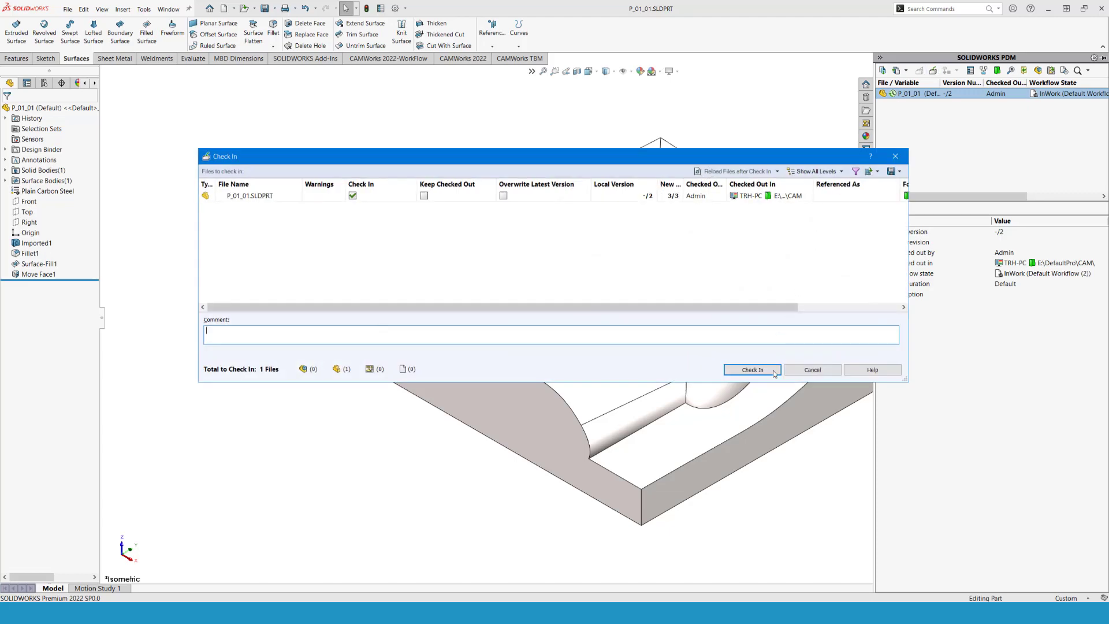
left_click(770, 368)
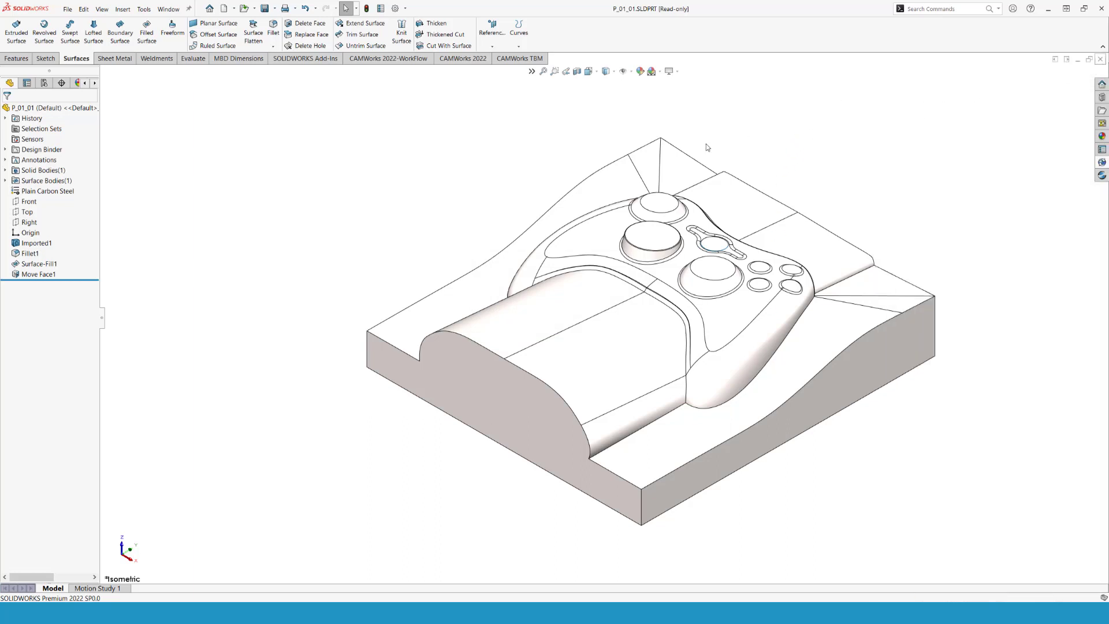
- Close P_01_01 and reopen demo_cam with its changed references, declining the CAMWorks rebuild and the PDM checkout
key("ctrl+w")
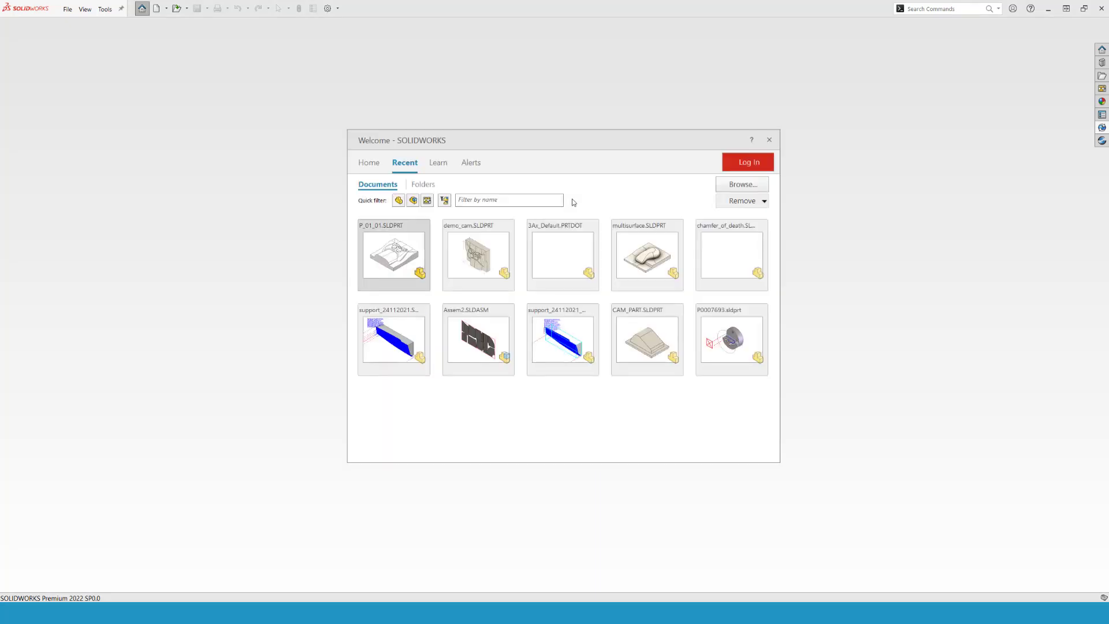
left_click(486, 248)
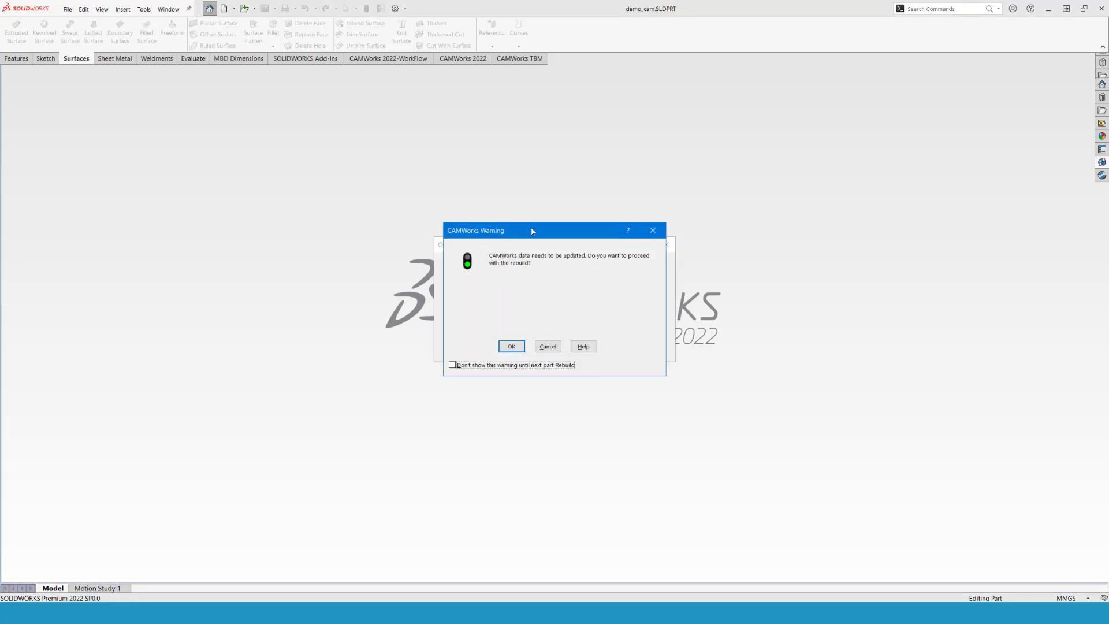
left_click_drag(531, 226, 640, 224)
left_click(657, 343)
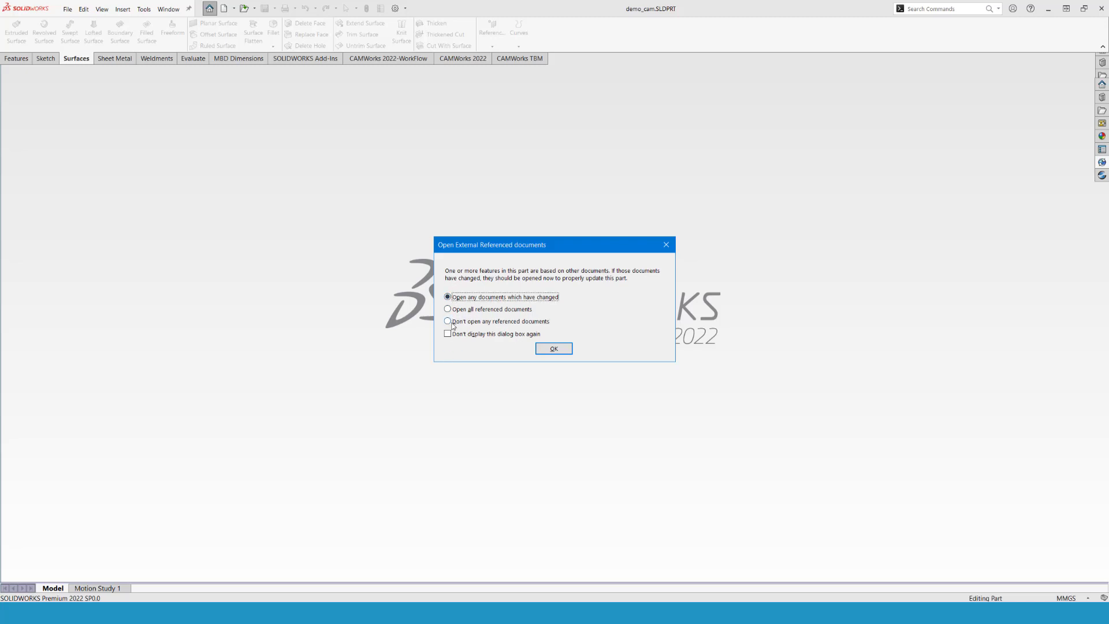
left_click(552, 349)
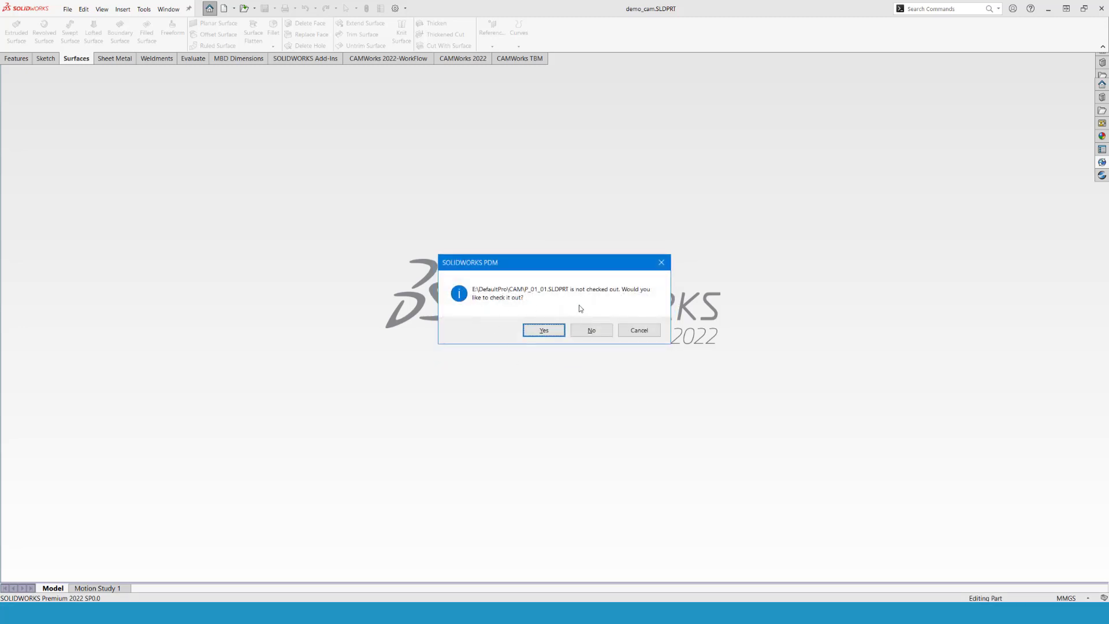
left_click(591, 332)
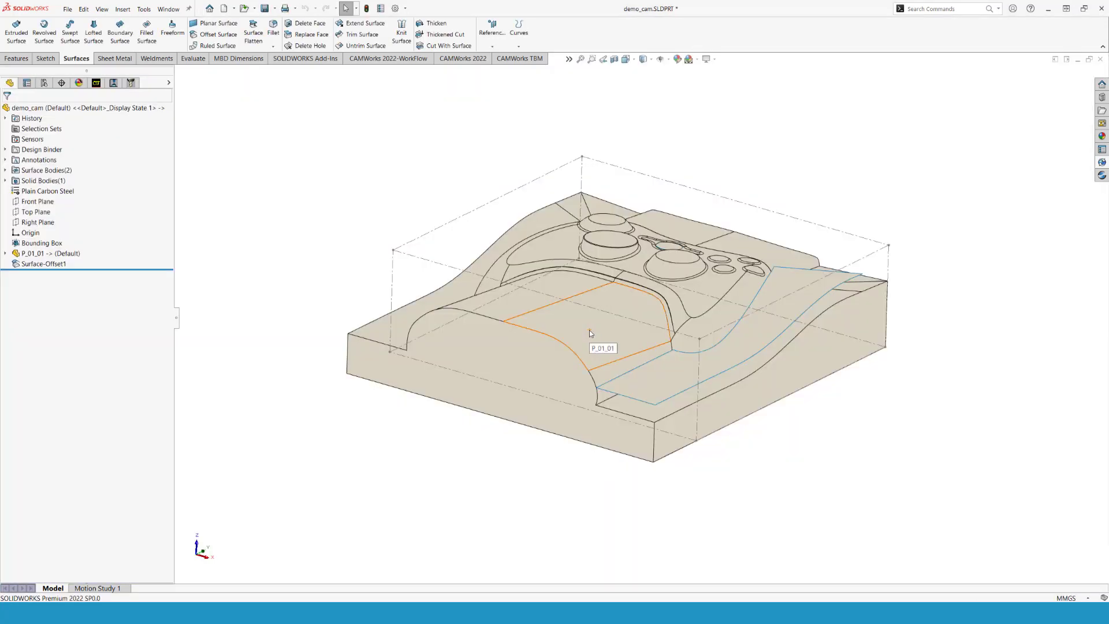
- Rebuild demo_cam's CAMWorks data to match the extended part geometry
left_click(96, 83)
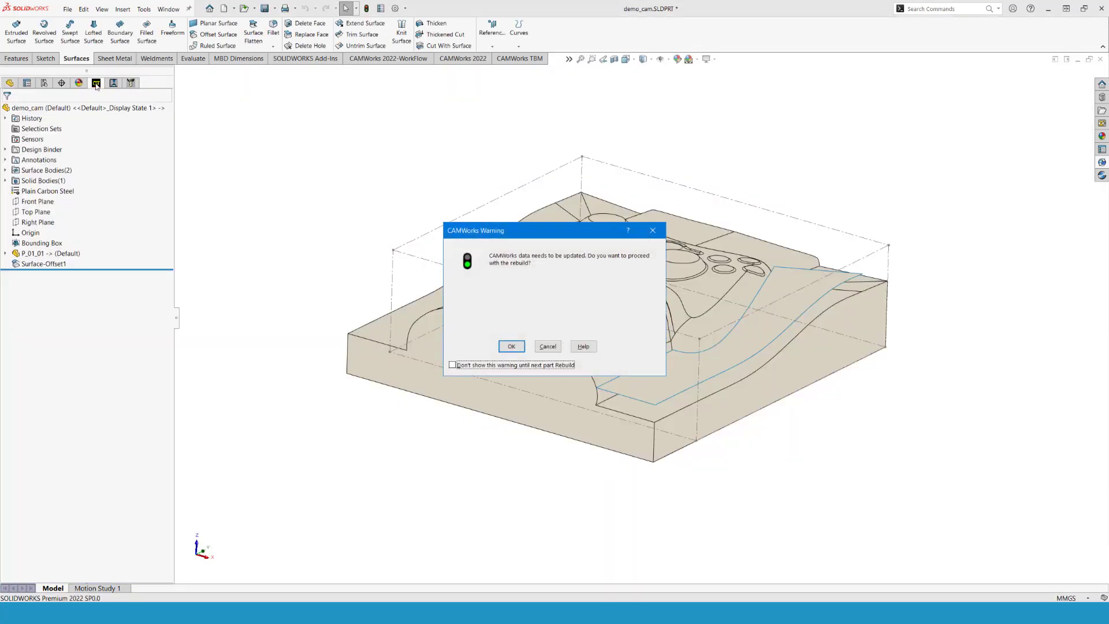
left_click(513, 348)
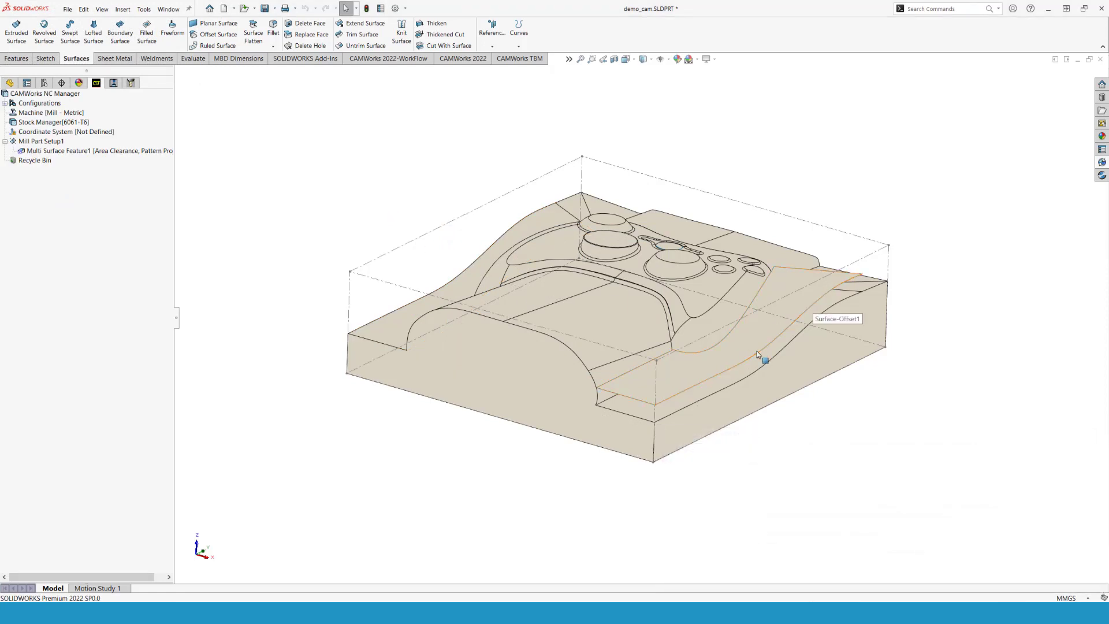
middle_click_drag(756, 354, 709, 367)
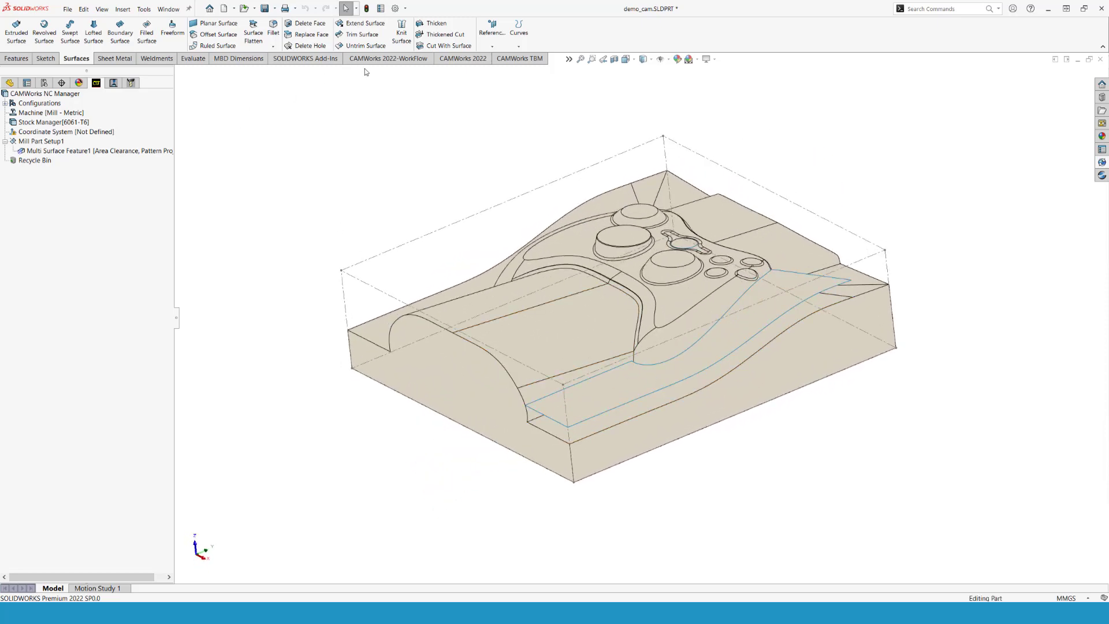
- Run the toolpath simulation of the rebuilt part at maximum speed
left_click(465, 60)
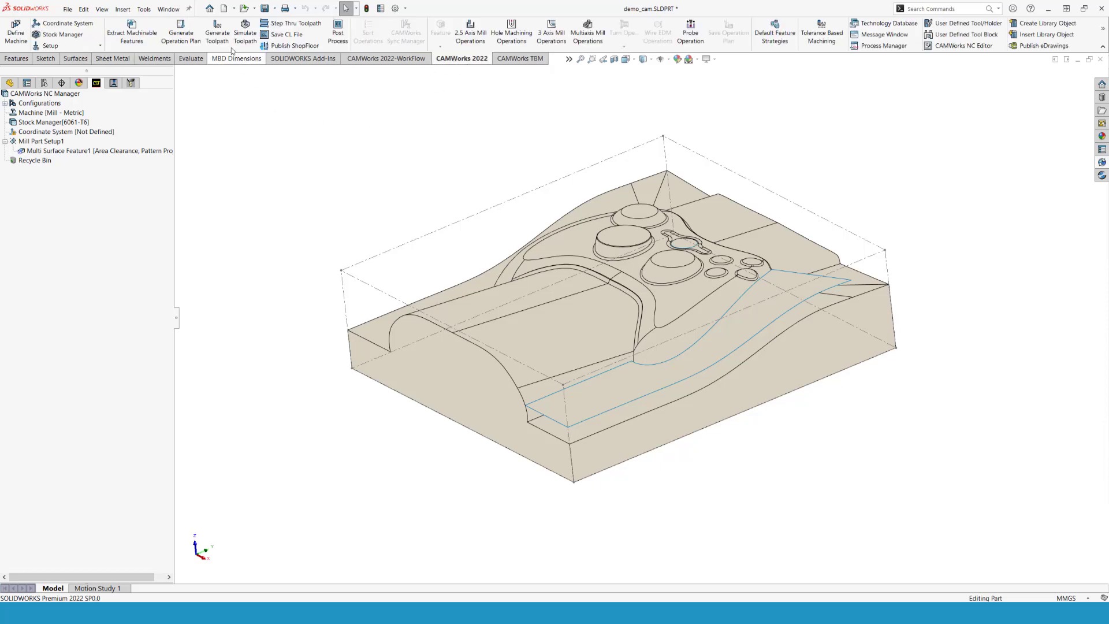
left_click(245, 33)
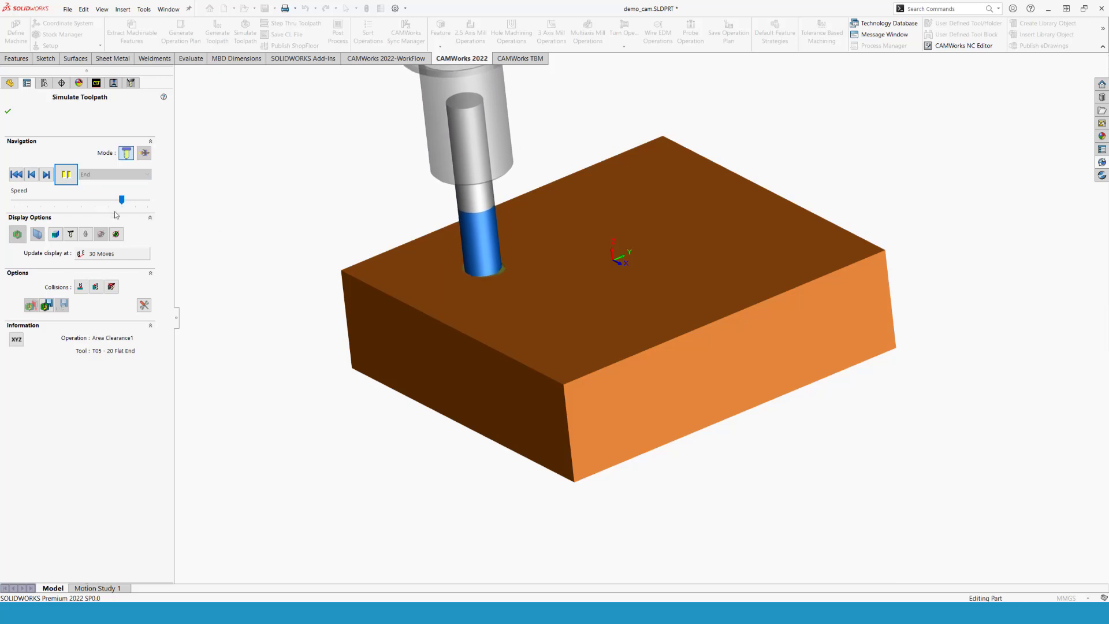
left_click_drag(122, 199, 177, 207)
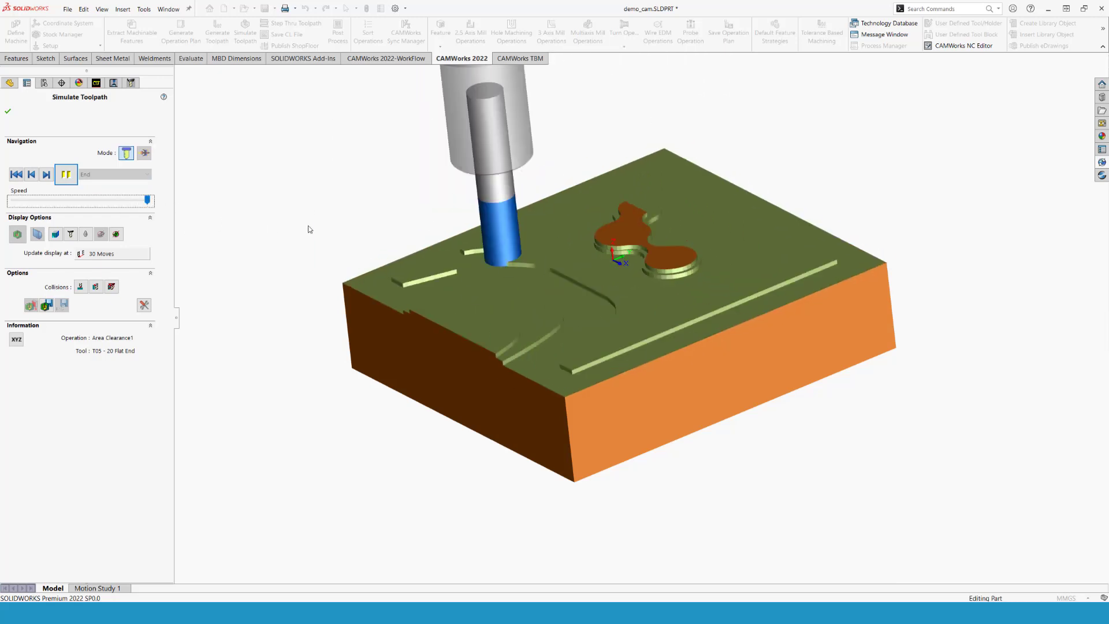